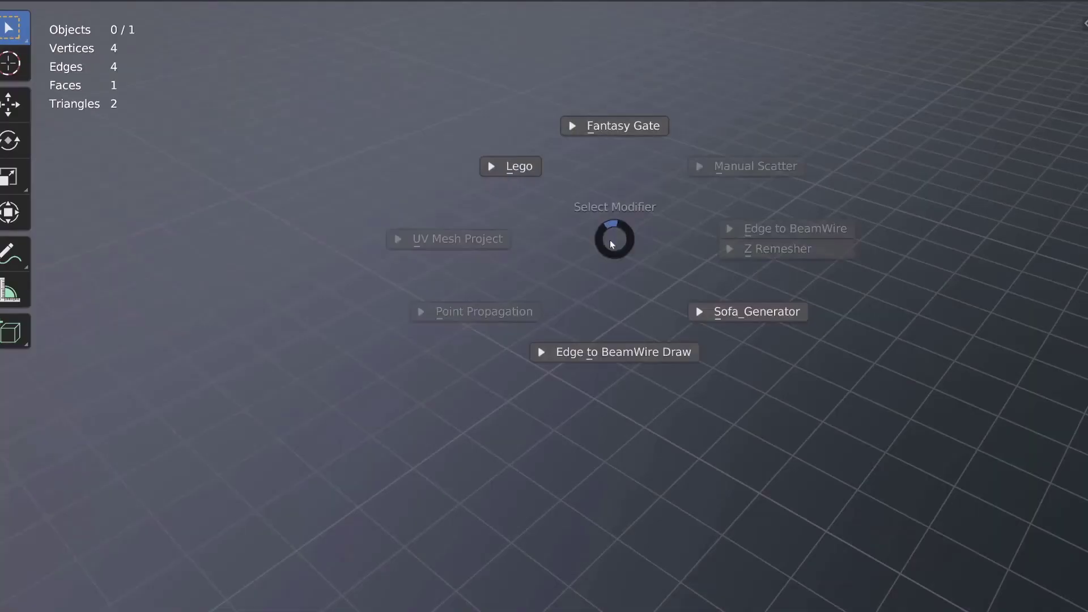
Draw a box-shaped beam-wire frame with Edge to BeamWire Draw.
left_click(604, 356)
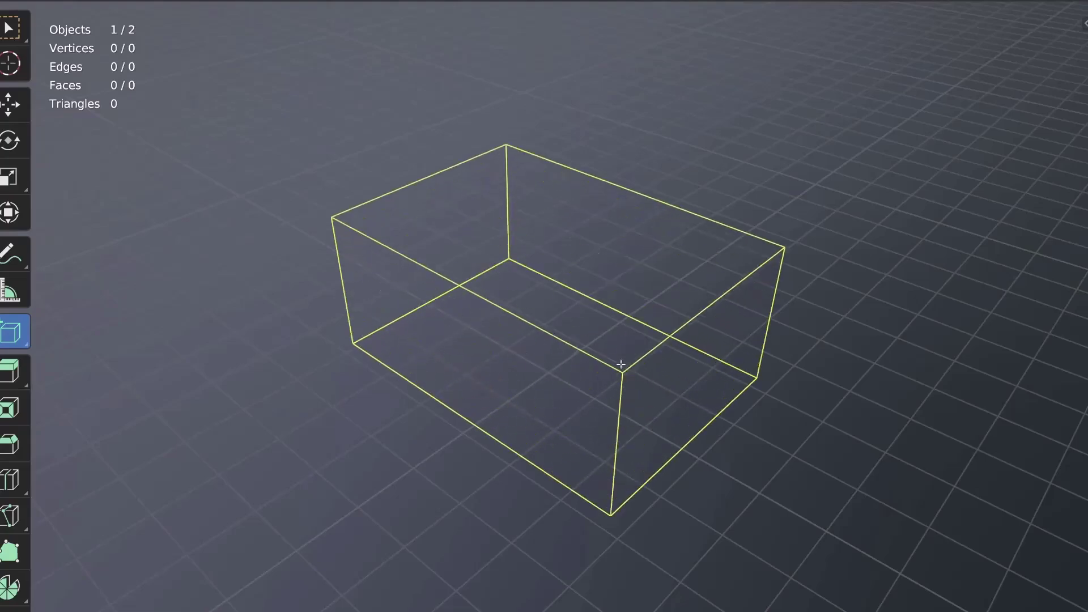
left_click(630, 304)
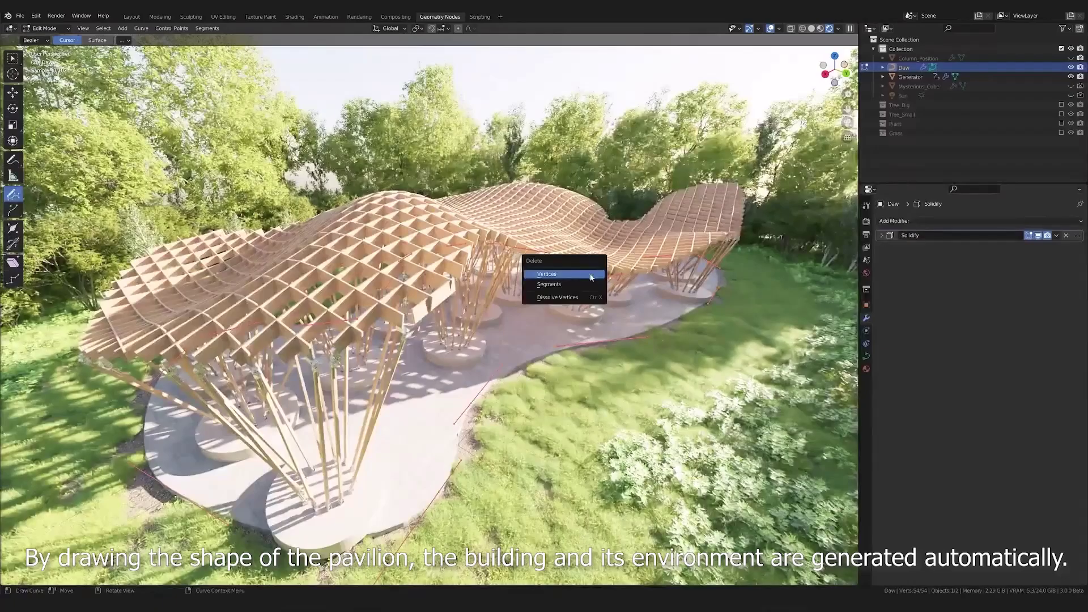
Delete every vertex of the pavilion's outline curve so the pavilion disappears.
left_click(591, 275)
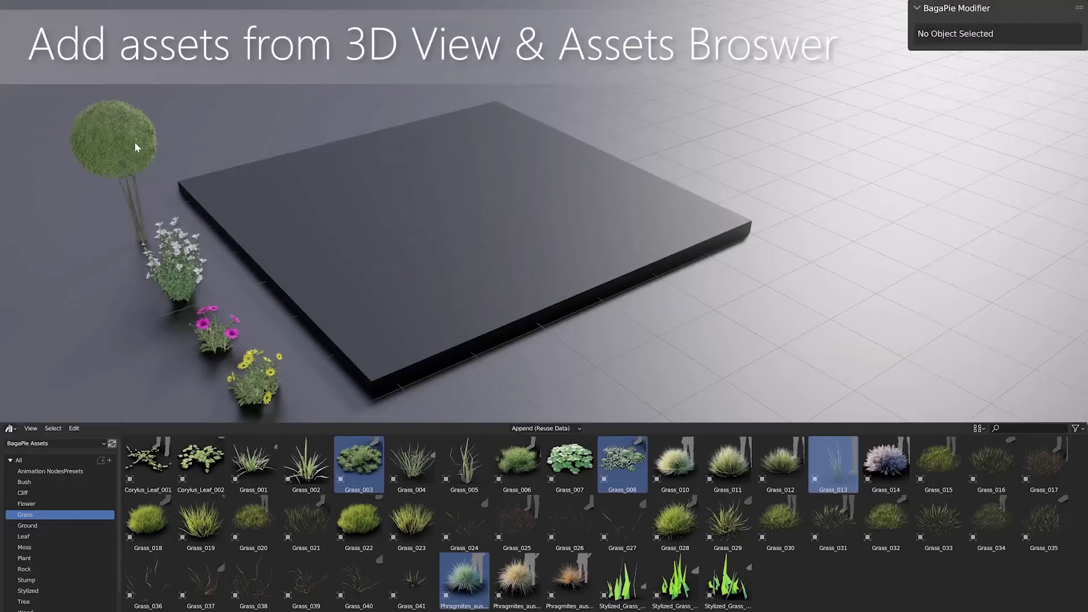
Scatter the round tree, white flowers and pink flowers over the plane.
left_click(136, 148)
left_click(176, 261, "shift")
left_click(215, 329, "shift")
left_click(428, 213, "shift")
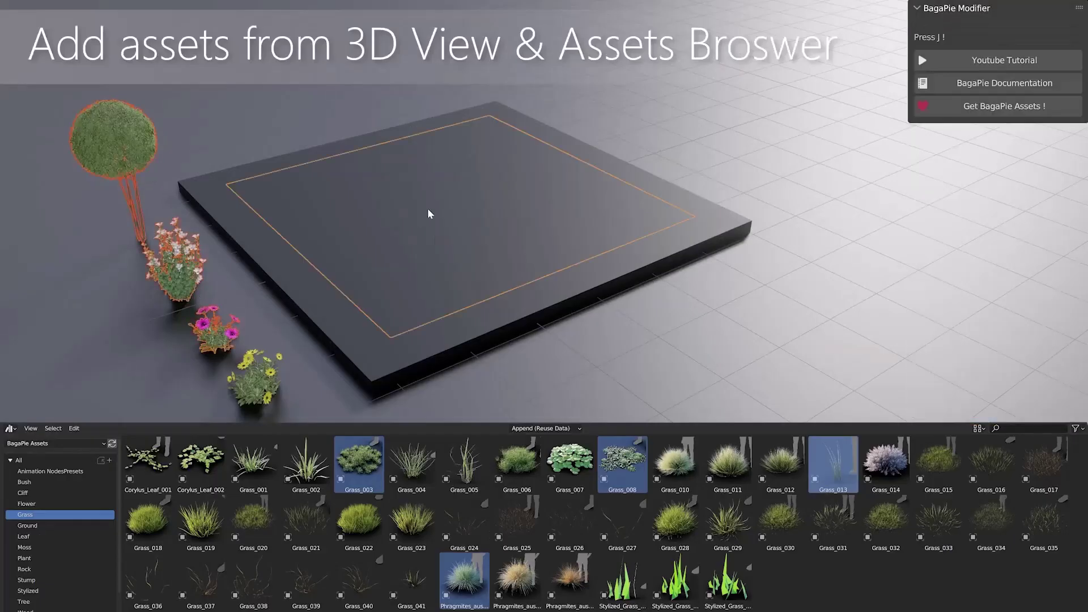
key("j")
left_click(410, 110)
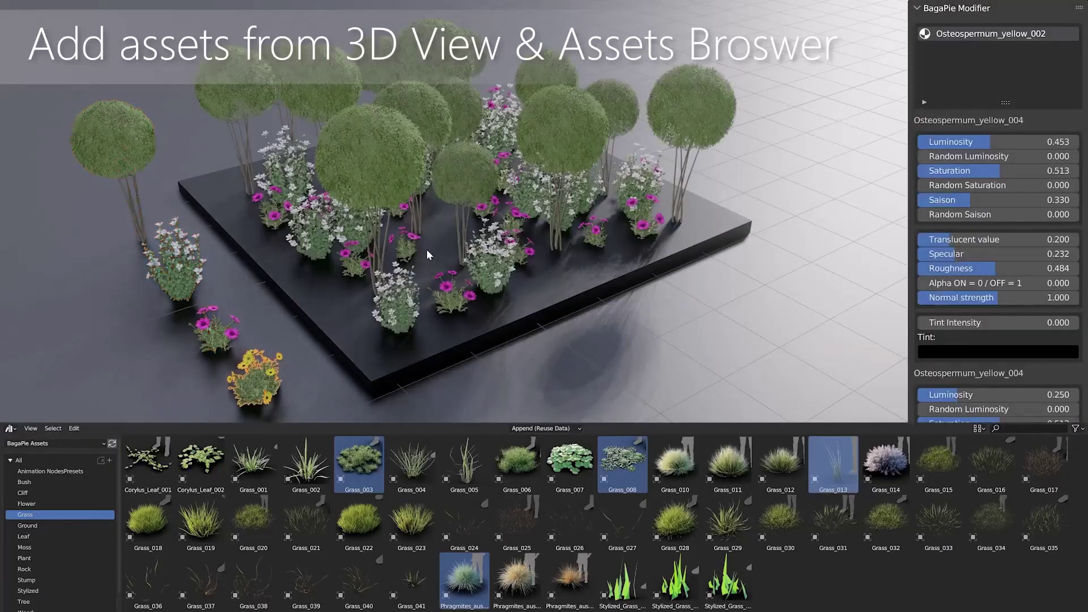
left_click(448, 240)
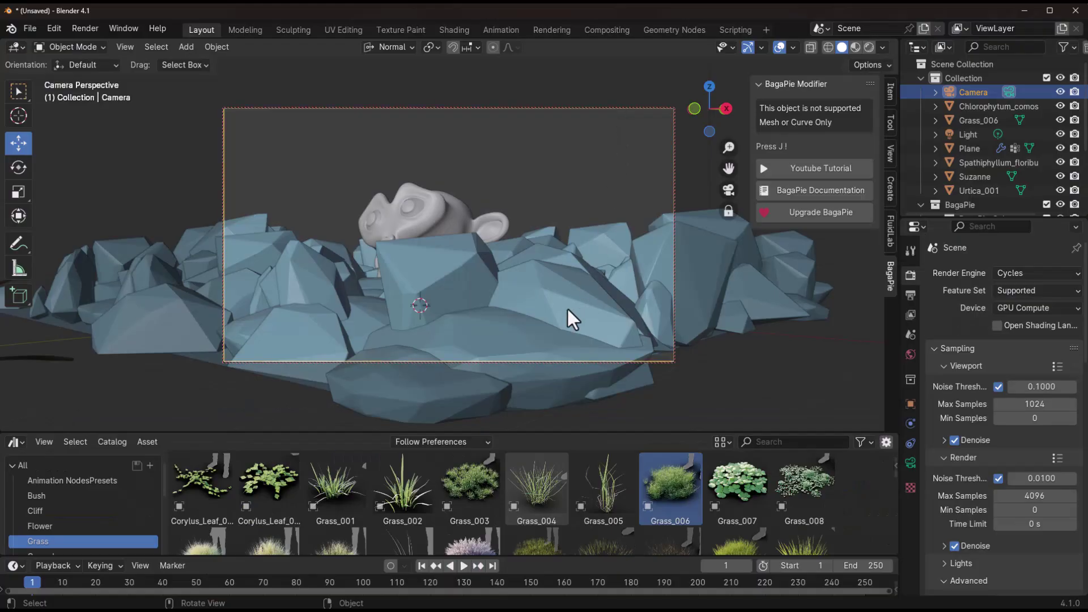
Add camera culling to the plane's scatter and check it from the camera.
left_click(567, 308)
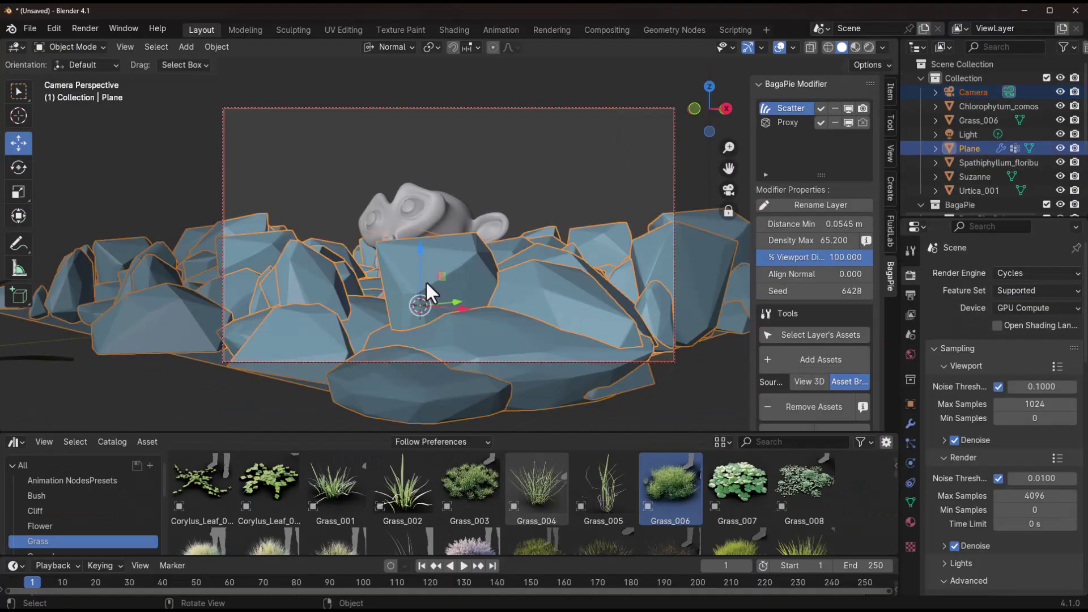
key("j")
left_click(530, 199)
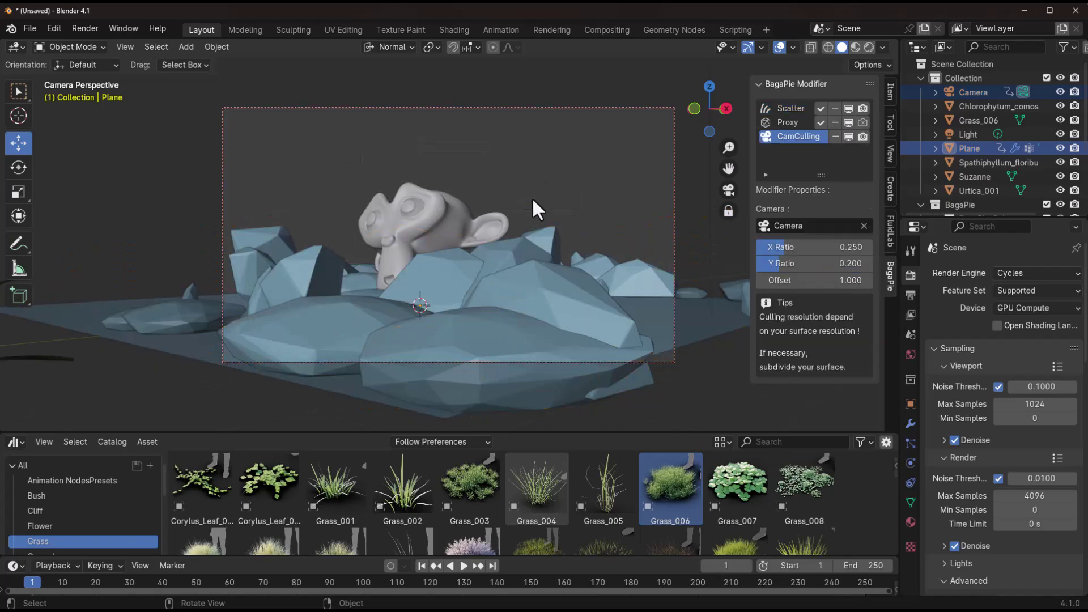
middle_click_drag(433, 307, 664, 258)
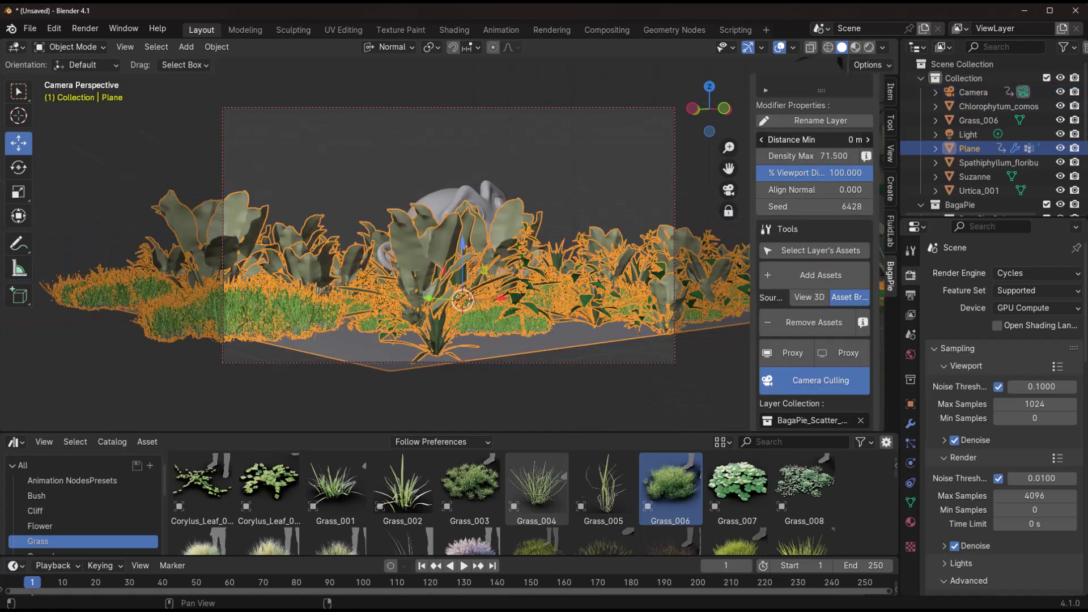
middle_click_drag(536, 262, 414, 315)
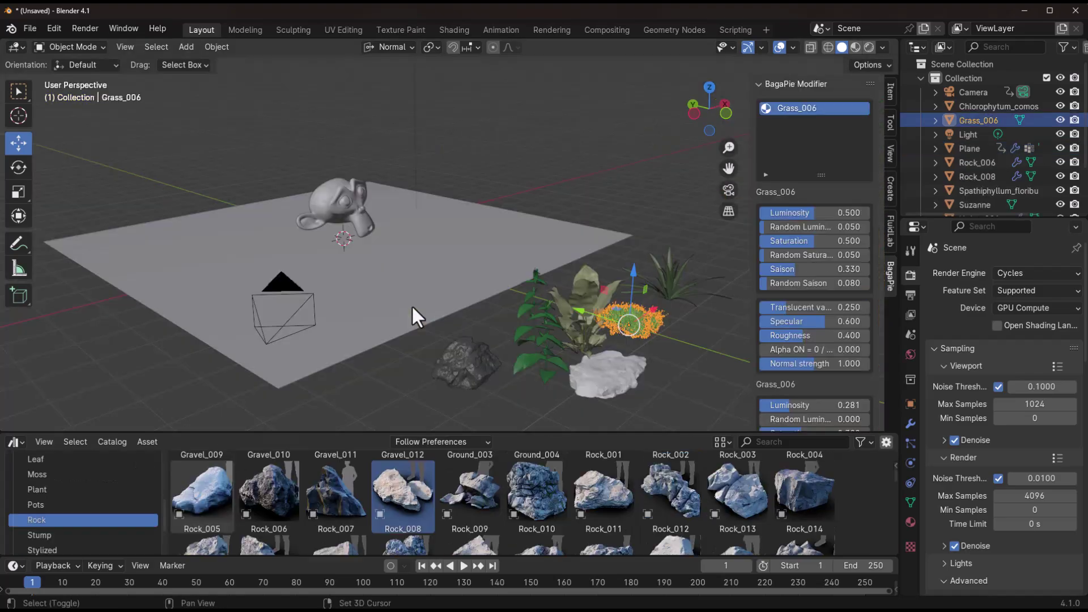
Scatter grass and then a second plant layer over the plane.
key("j")
left_click(455, 221)
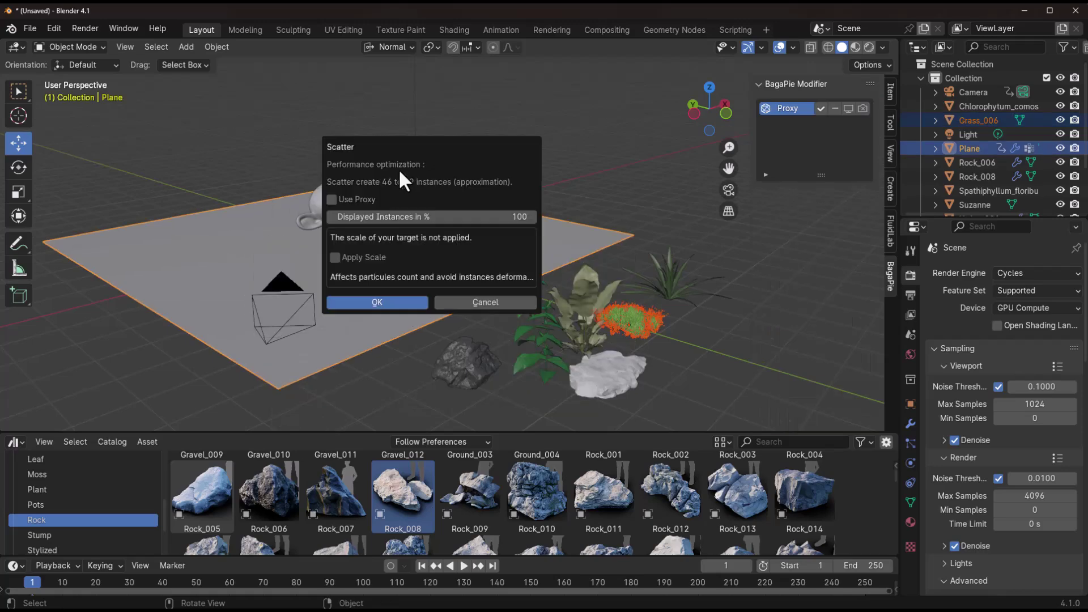
left_click(383, 303)
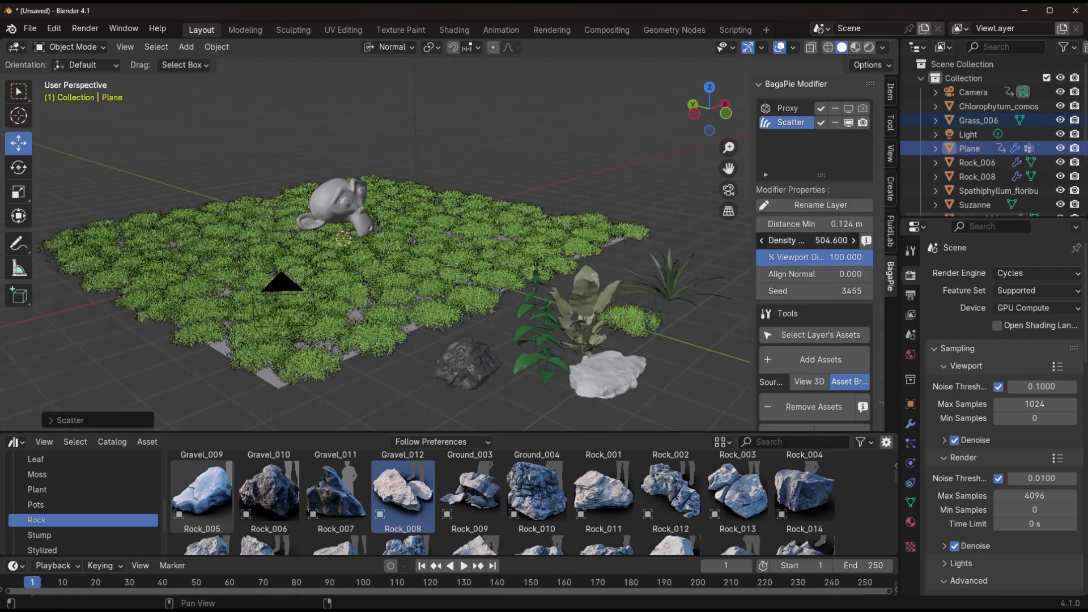
left_click(540, 336)
left_click(413, 304, "shift")
key("j")
left_click(419, 272)
left_click(421, 278)
Scatter rocks over the grass-covered plane.
scroll(524, 318, "up", 5)
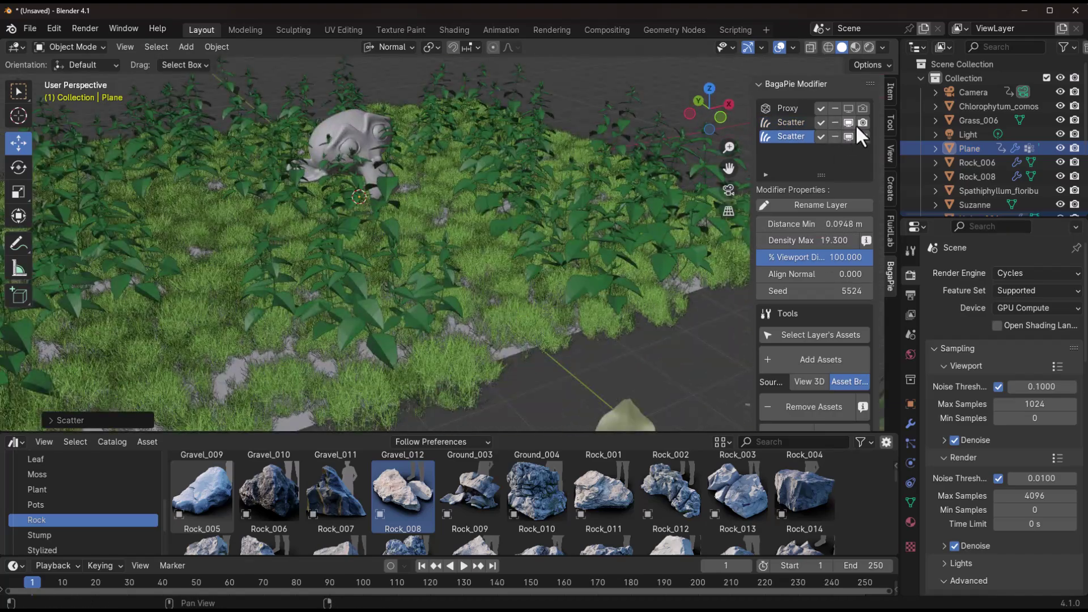
scroll(593, 203, "down", 5)
left_click(437, 357)
left_click(264, 368, "shift")
key("j")
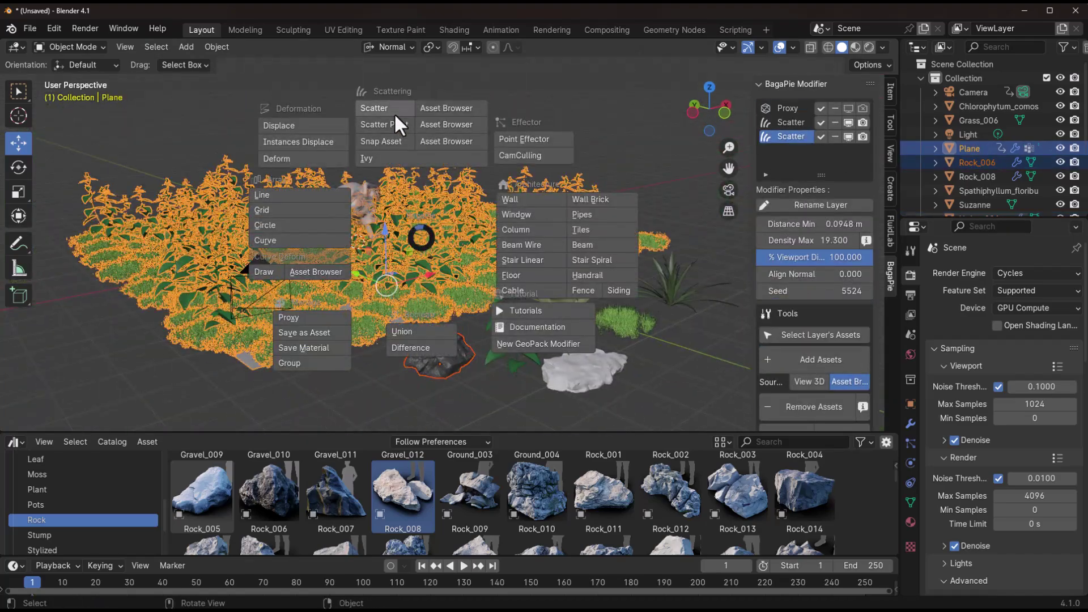
left_click(395, 113)
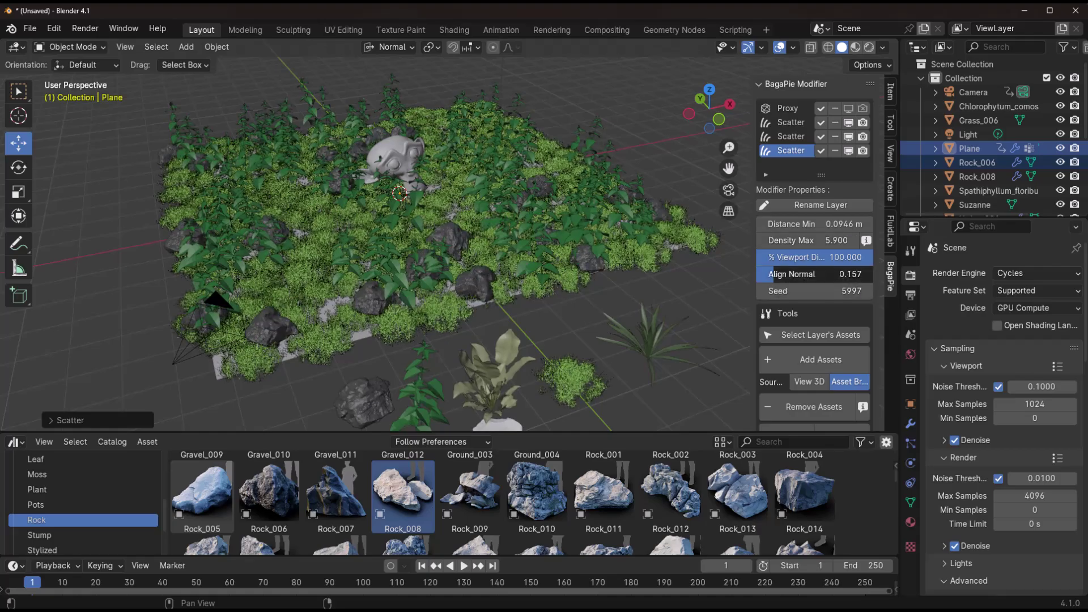
middle_click_drag(601, 238, 460, 271)
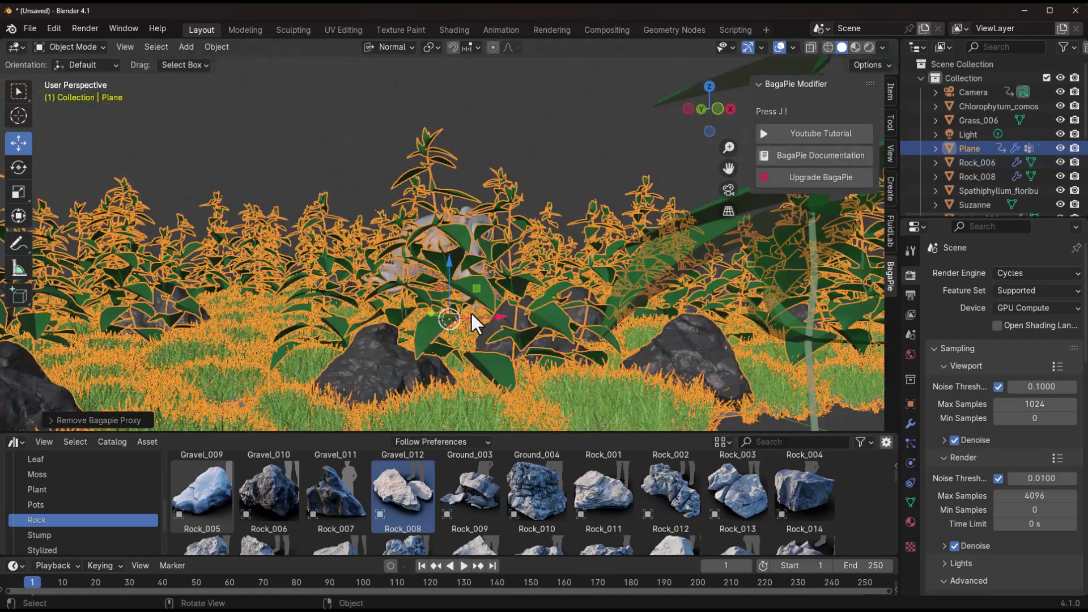
mouse_move(471, 311)
middle_mouse_down()
mouse_move(469, 284)
mouse_move(457, 319)
mouse_move(467, 324)
middle_mouse_up()
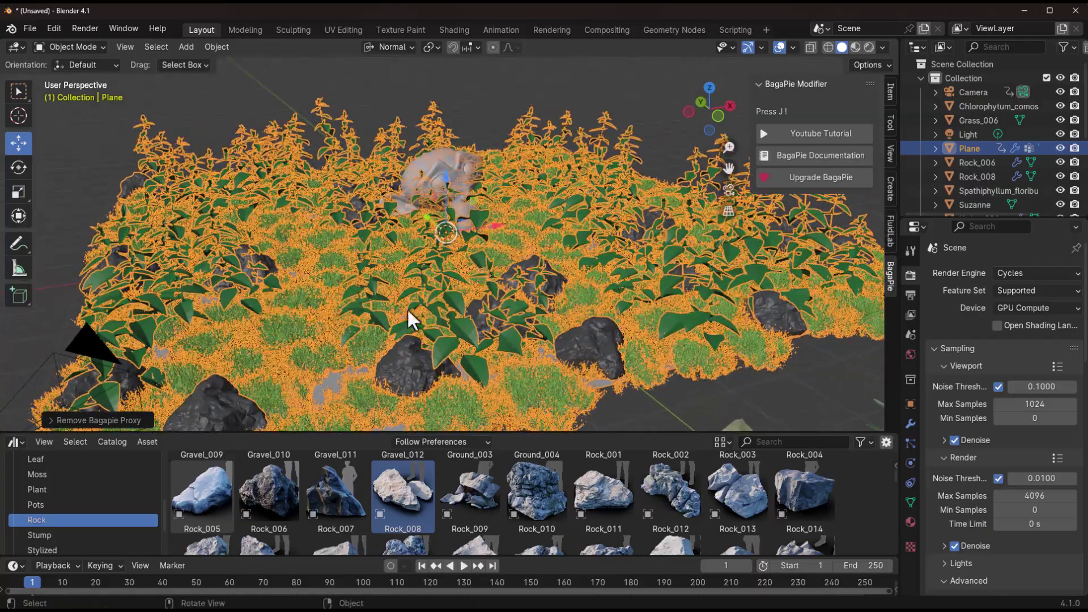
Display the scatter layers as purple proxy shapes.
key("j")
left_click(364, 346)
middle_click_drag(310, 315, 2, 124)
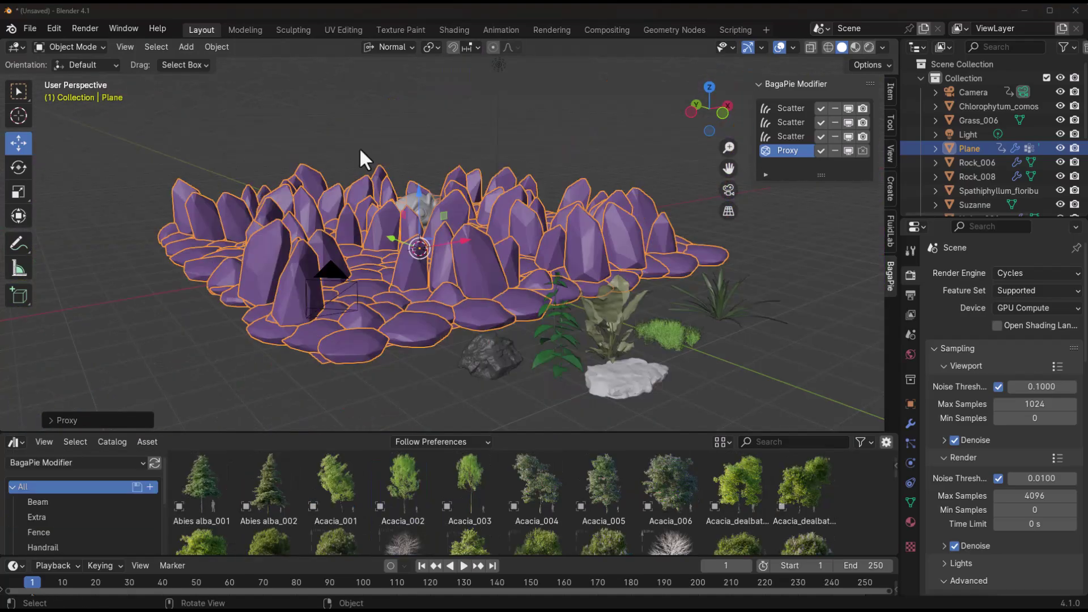
Turn proxy display off and place an Aesculus and an Acacia tree in the garden.
left_click(848, 151)
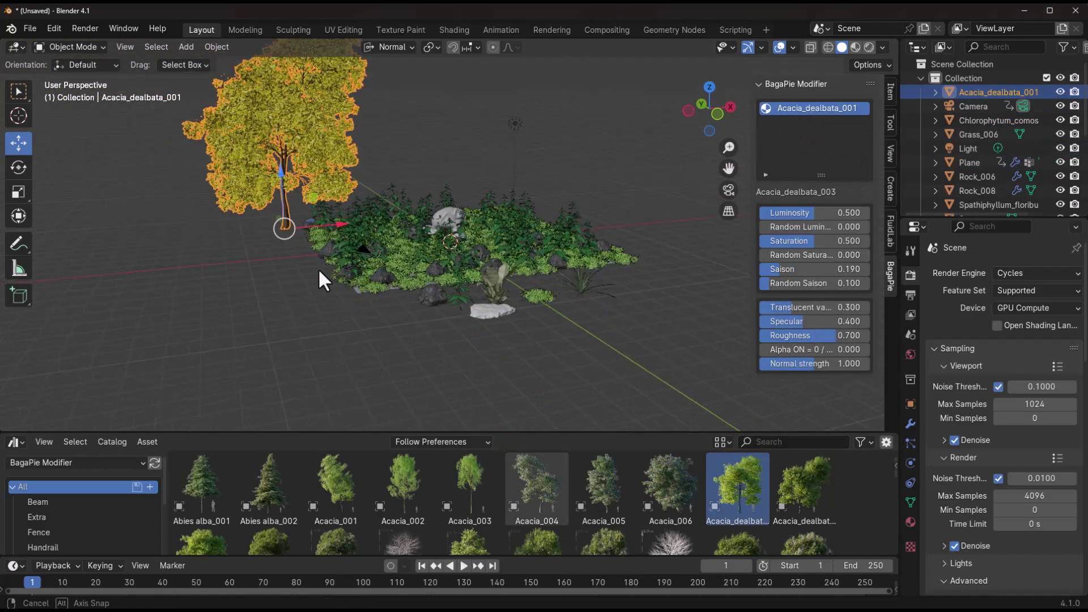
scroll(513, 514, "down", 3)
left_click_drag(470, 487, 660, 255)
scroll(466, 370, "up", 5)
left_click_drag(202, 484, 109, 367)
left_click_drag(225, 358, 294, 350)
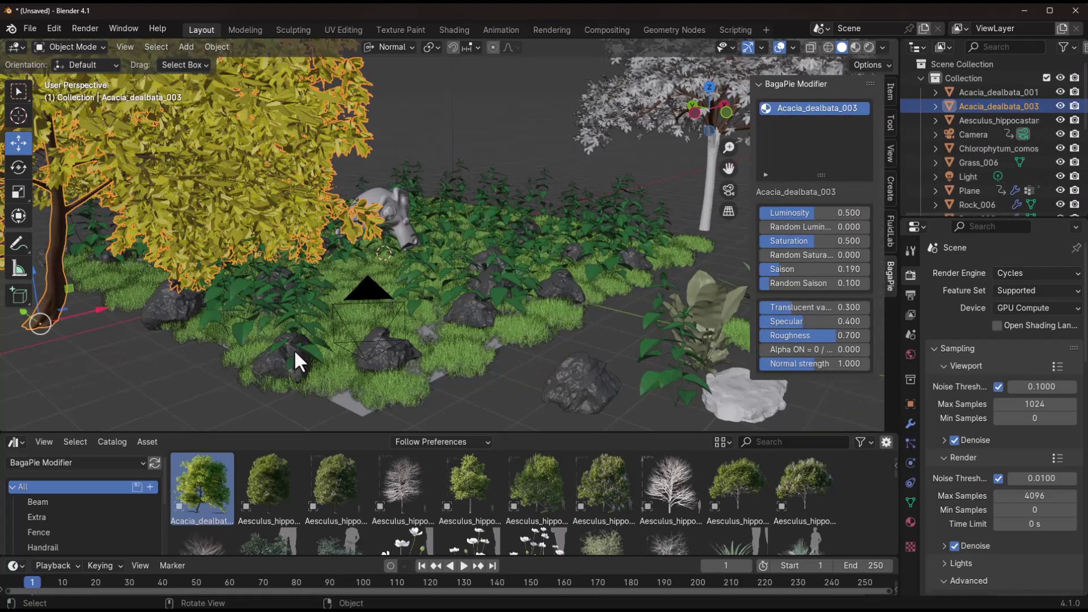
middle_click_drag(294, 350, 309, 317)
Add a Cupressus and a Corylus tree around the garden.
scroll(369, 491, "down", 15)
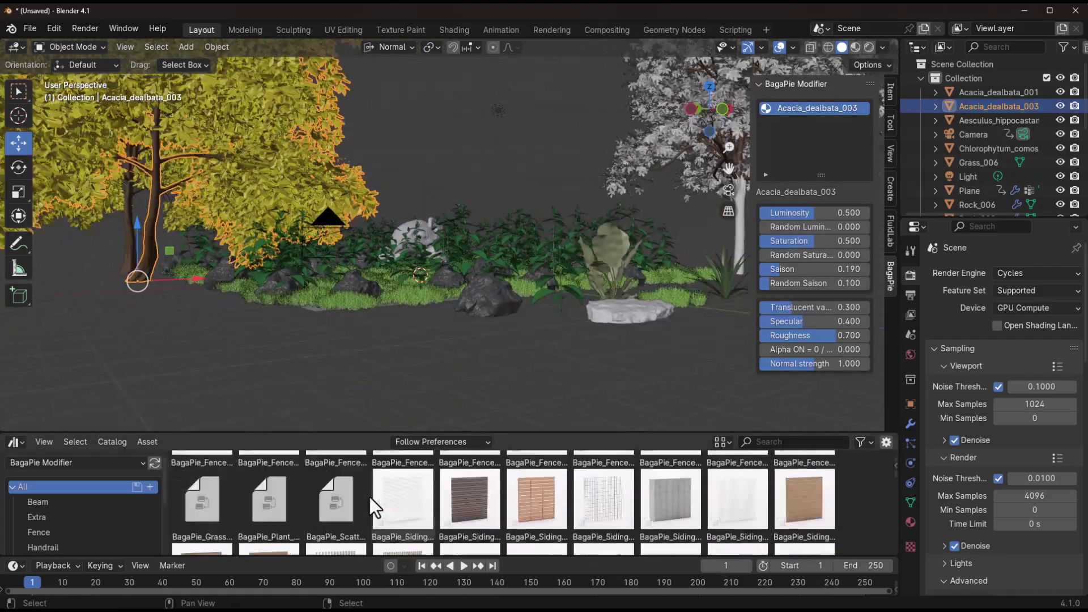
scroll(369, 490, "up", 2)
left_click_drag(351, 499, 525, 305)
middle_click_drag(524, 305, 368, 447)
scroll(396, 508, "up", 4)
left_click_drag(541, 516, 517, 315)
middle_click_drag(517, 315, 515, 263)
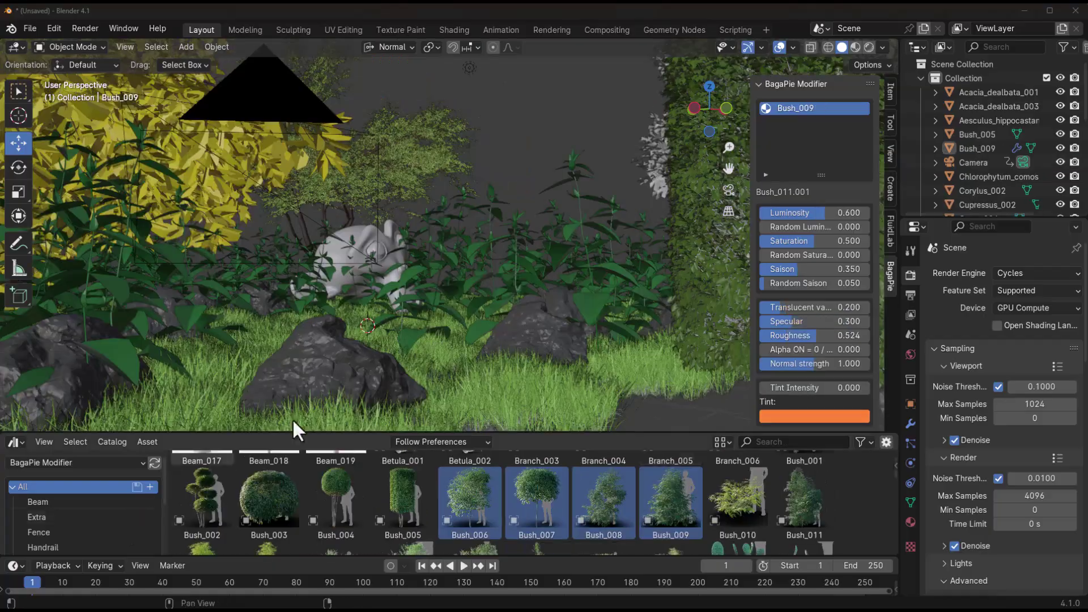
middle_click_drag(292, 418, 365, 183)
key("j")
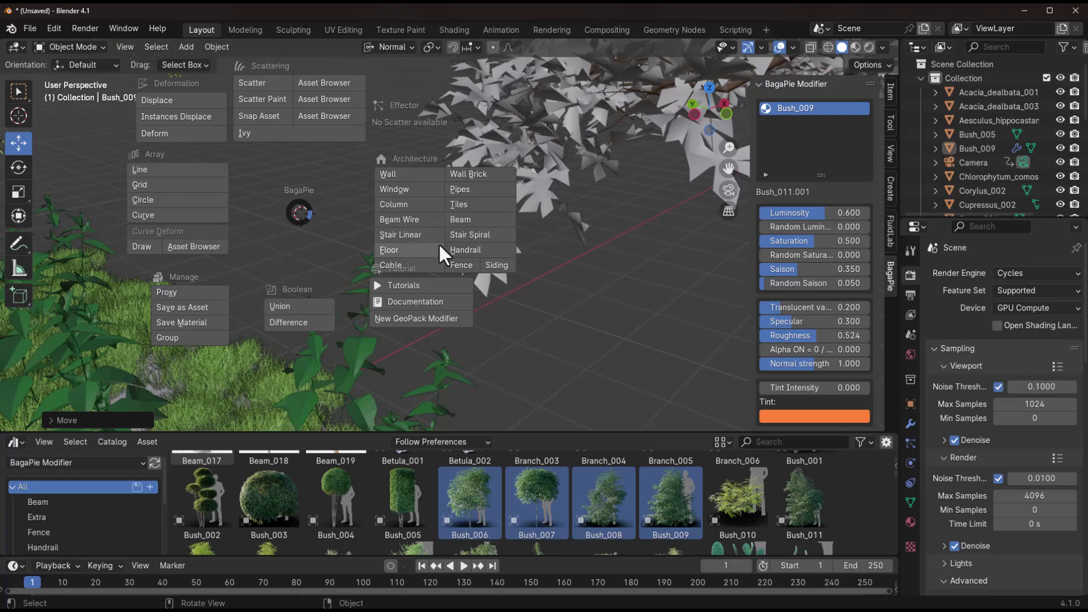
Add a BagaPie fence and increase its board spacing Distance.
left_click(461, 264)
scroll(350, 241, "up", 3)
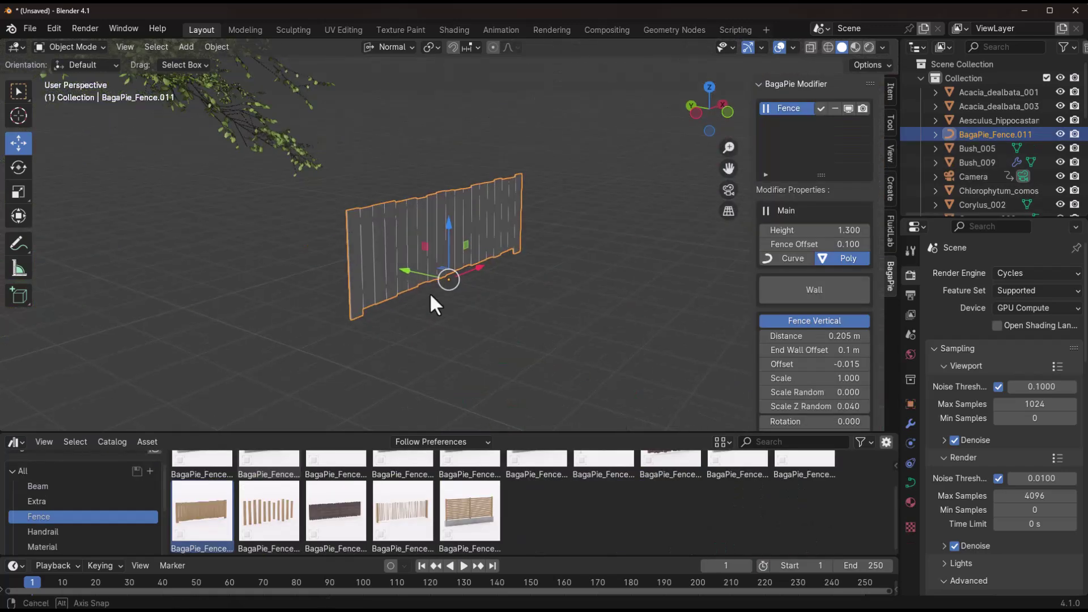
scroll(412, 290, "up", 2)
middle_click_drag(305, 247, 375, 298, "shift")
scroll(814, 329, "down", 4)
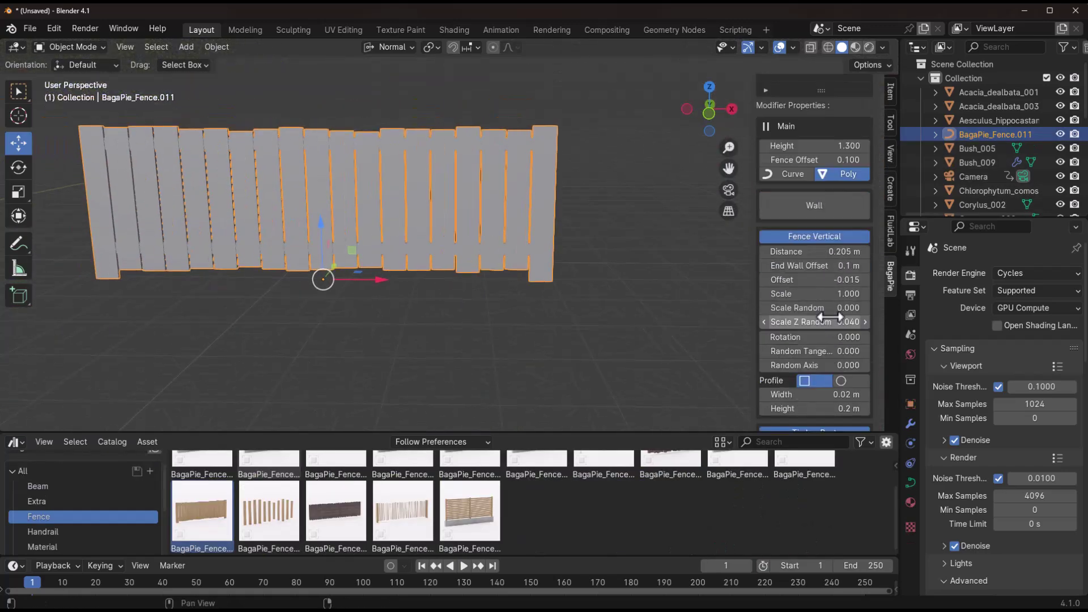
left_click_drag(811, 251, 856, 251)
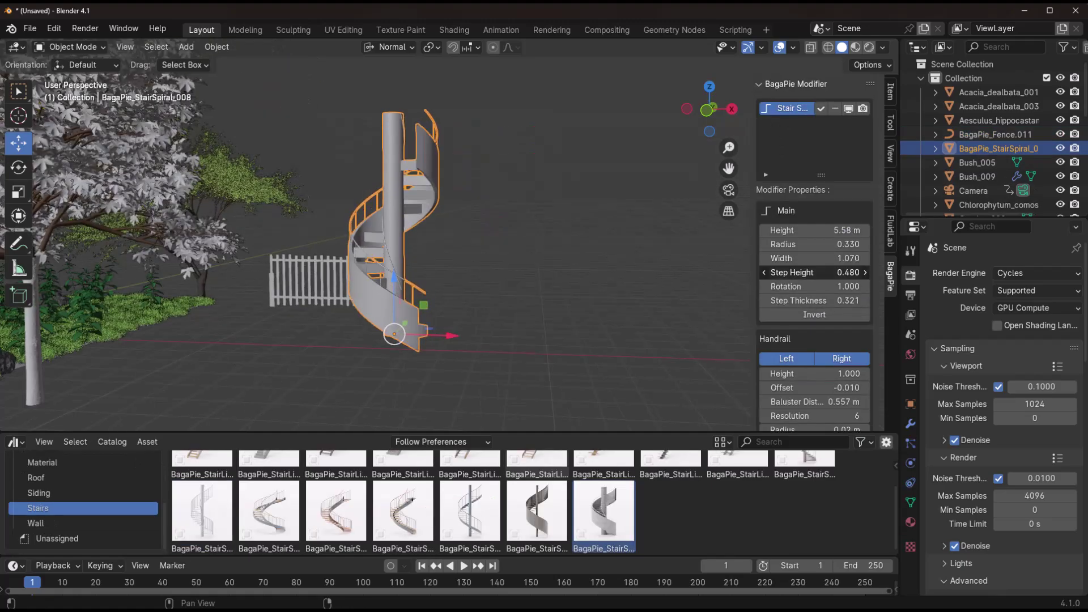
Set the spiral staircase Rotation to 2.710 and Step Height to 0.210.
left_click_drag(814, 287, 810, 286, "shift")
middle_click_drag(340, 295, 508, 315)
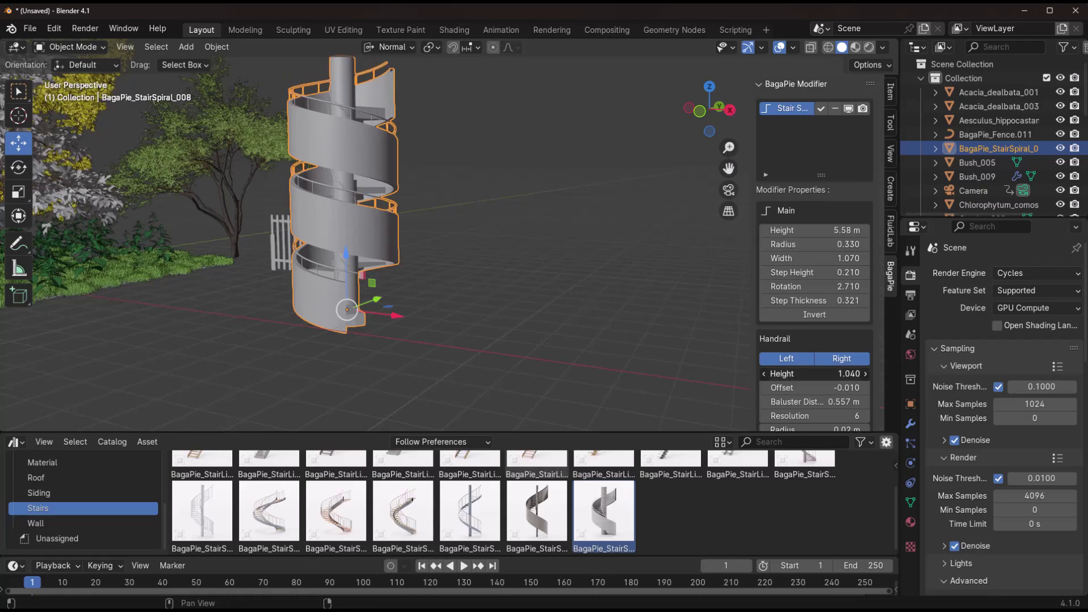
scroll(800, 363, "down", 10)
scroll(805, 328, "down", 3)
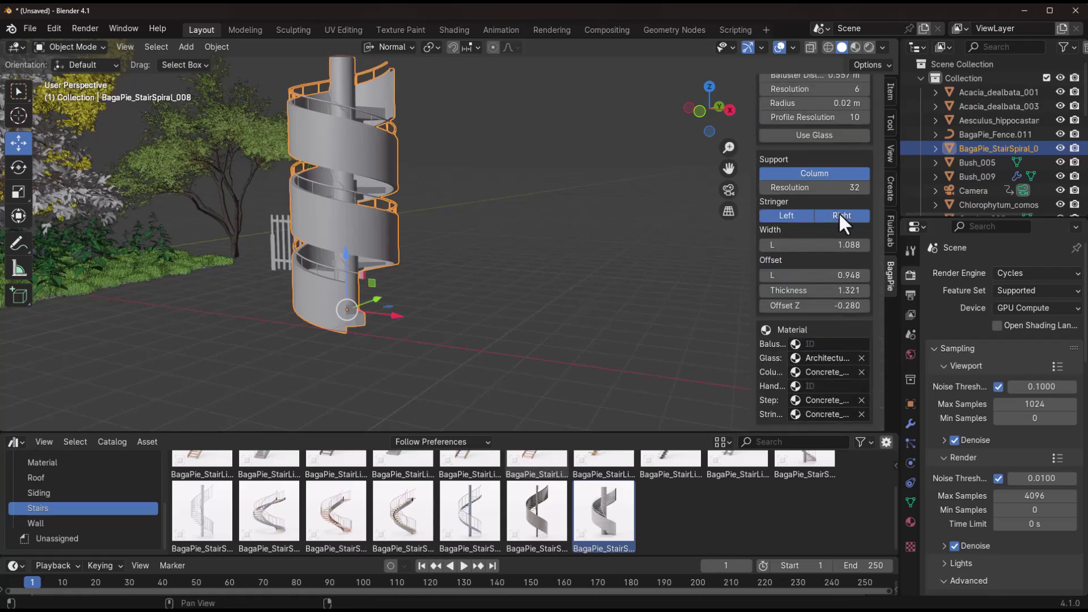
mouse_move(567, 272)
middle_mouse_down()
mouse_move(448, 284)
mouse_move(389, 305)
mouse_move(567, 256)
middle_mouse_up()
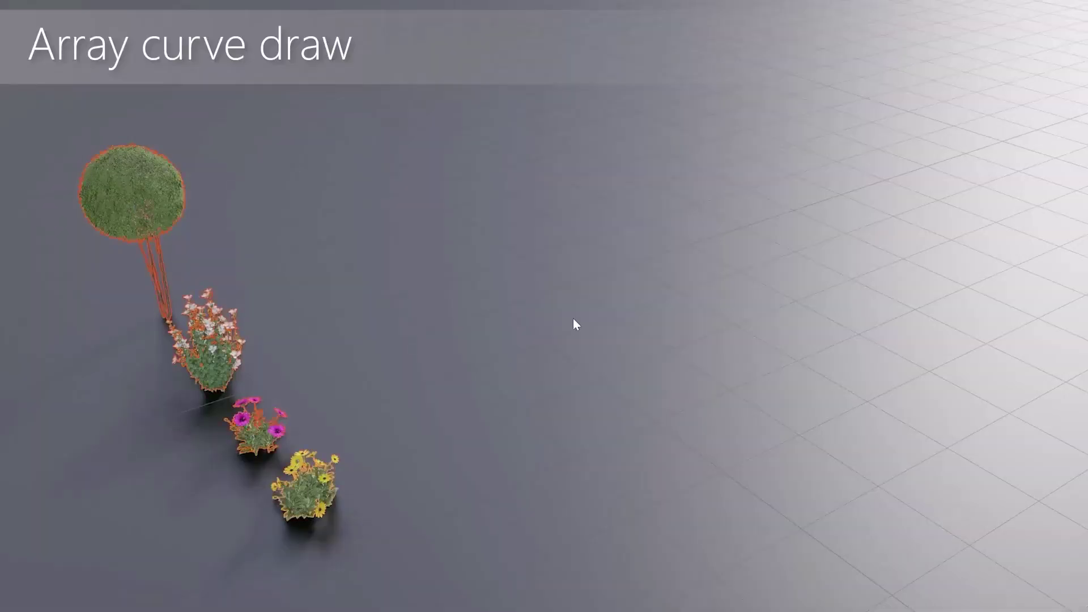
Draw an array curve along the fence for the flowering plants.
key("j")
left_click(823, 163)
left_click_drag(715, 452, 396, 470)
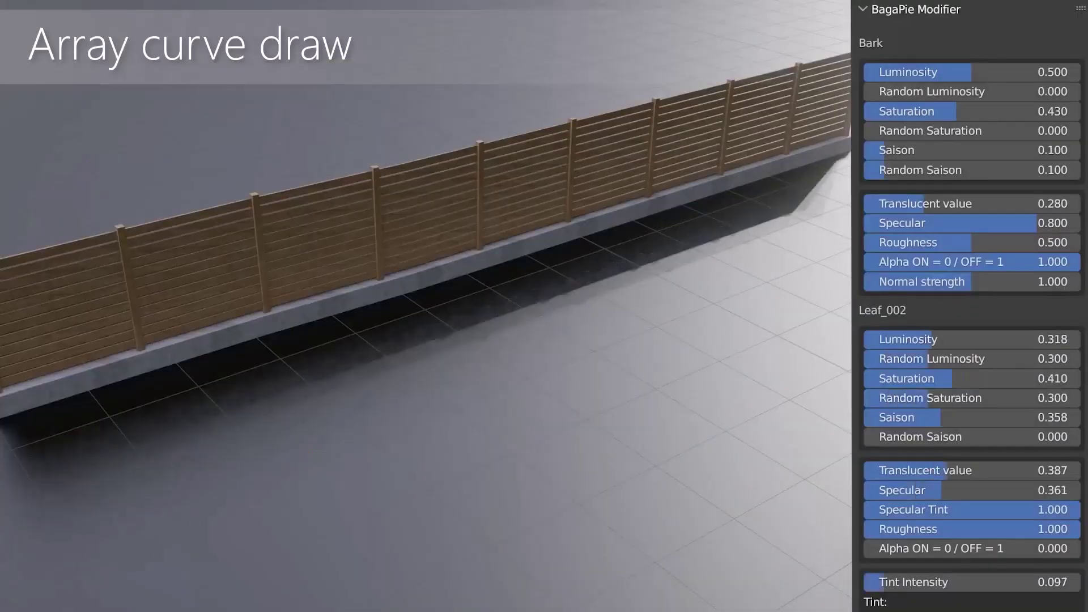
Set array Length 0.492, Scale Min 0.280, random offset 0.271, and more random rotation.
key("j")
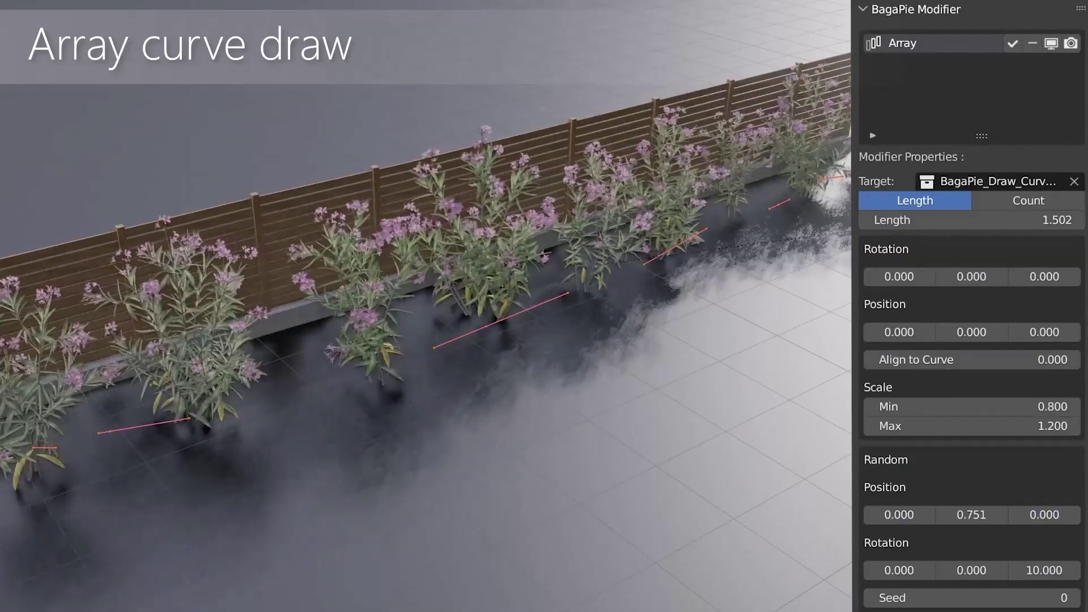
left_click_drag(1016, 225, 953, 224)
left_click_drag(981, 408, 935, 408)
left_click_drag(969, 332, 953, 332)
left_click_drag(972, 515, 945, 515)
left_click_drag(1044, 570, 1065, 570)
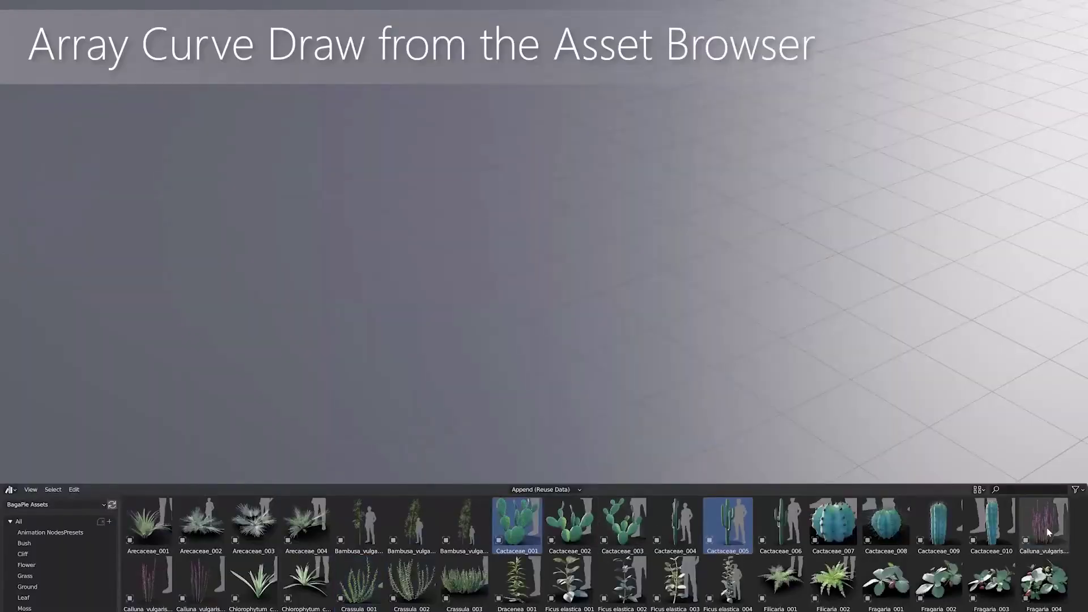
left_click_drag(250, 189, 923, 291)
Raise the ivy's radius to 1.89 m, height to 9.62 m, plus gravity and density.
key("n")
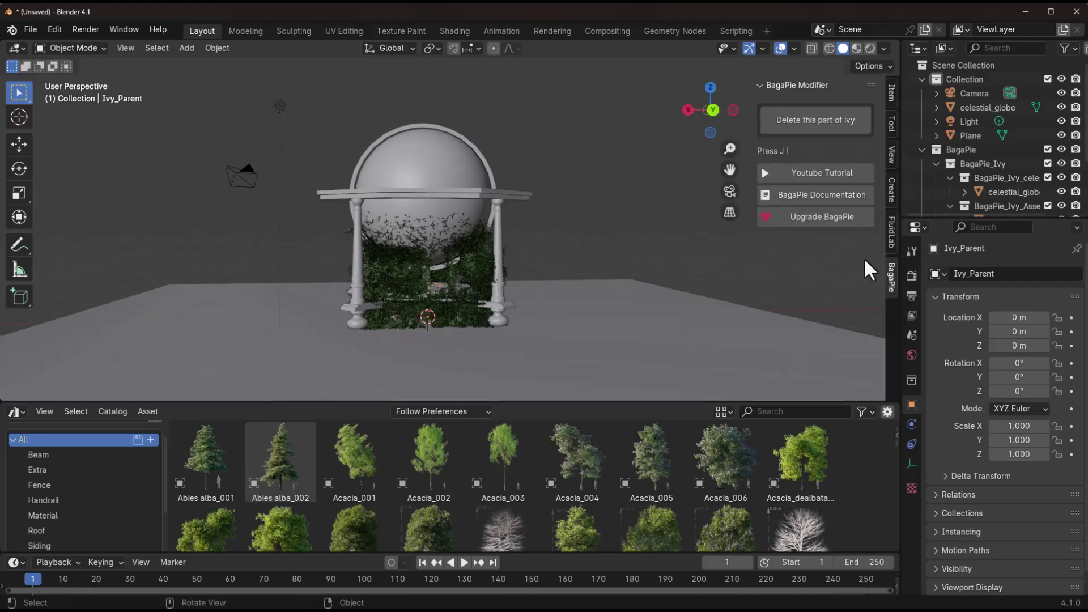
left_click(473, 275)
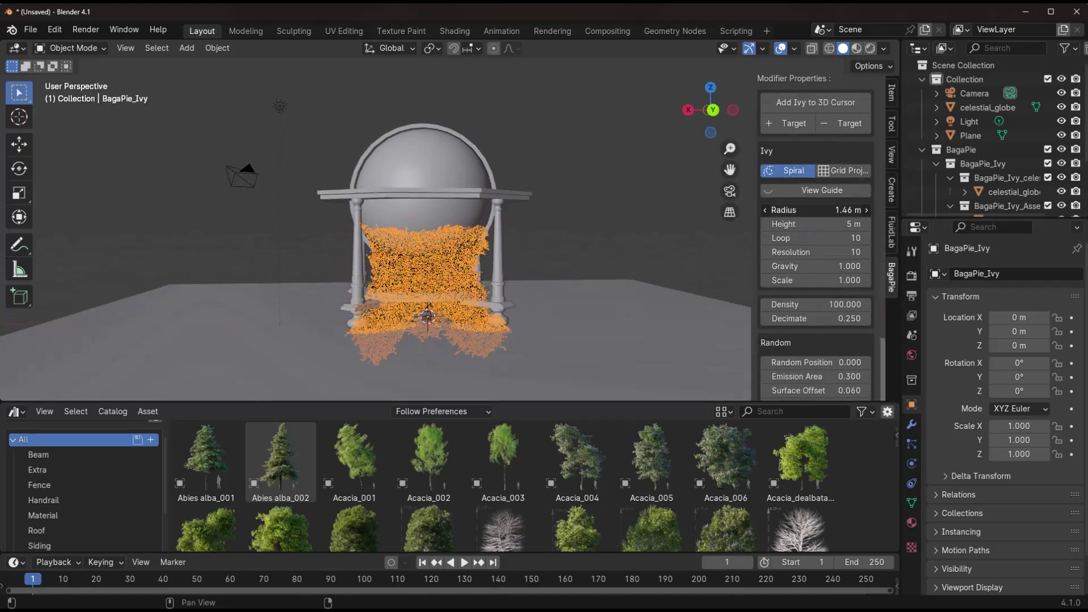
scroll(494, 261, "up", 5)
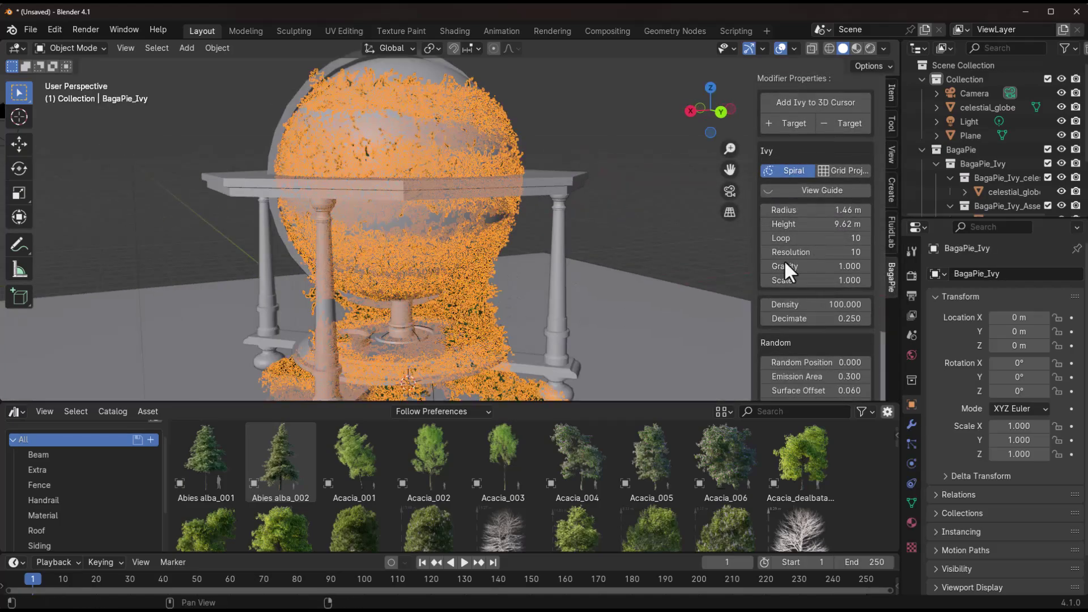
left_click_drag(811, 209, 850, 210)
scroll(515, 226, "down", 5)
left_click_drag(816, 265, 850, 266)
left_click_drag(816, 304, 827, 305)
middle_click_drag(648, 174, 549, 323)
scroll(623, 283, "down", 4)
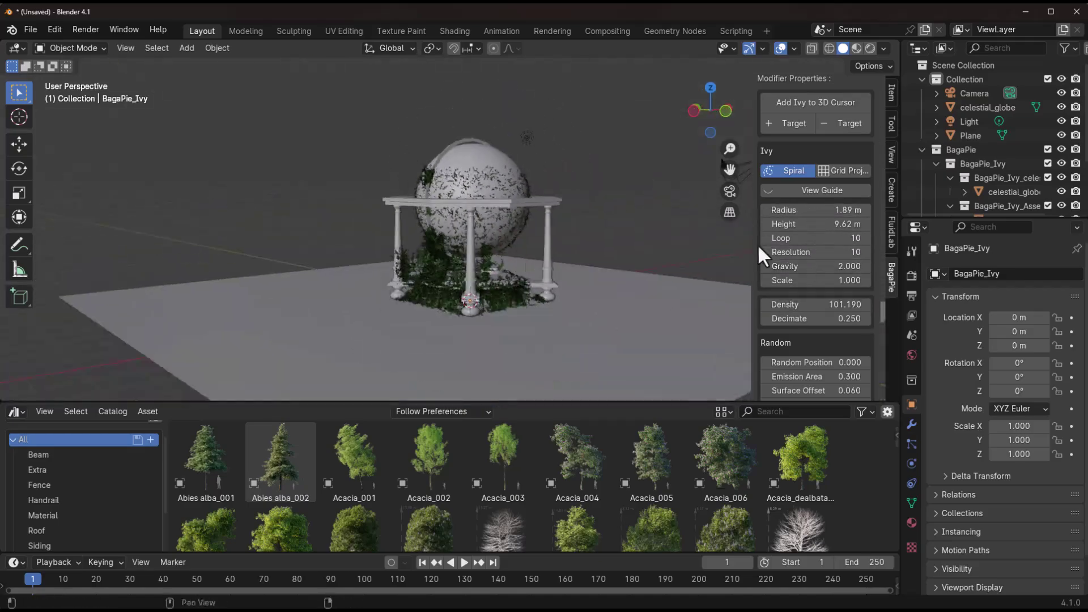
middle_click_drag(699, 250, 610, 295)
Add a Suzanne monkey head and grow BagaPie ivy over it.
key("shift+a")
left_click(641, 418)
scroll(669, 375, "up", 2)
key("j")
scroll(675, 322, "up", 3)
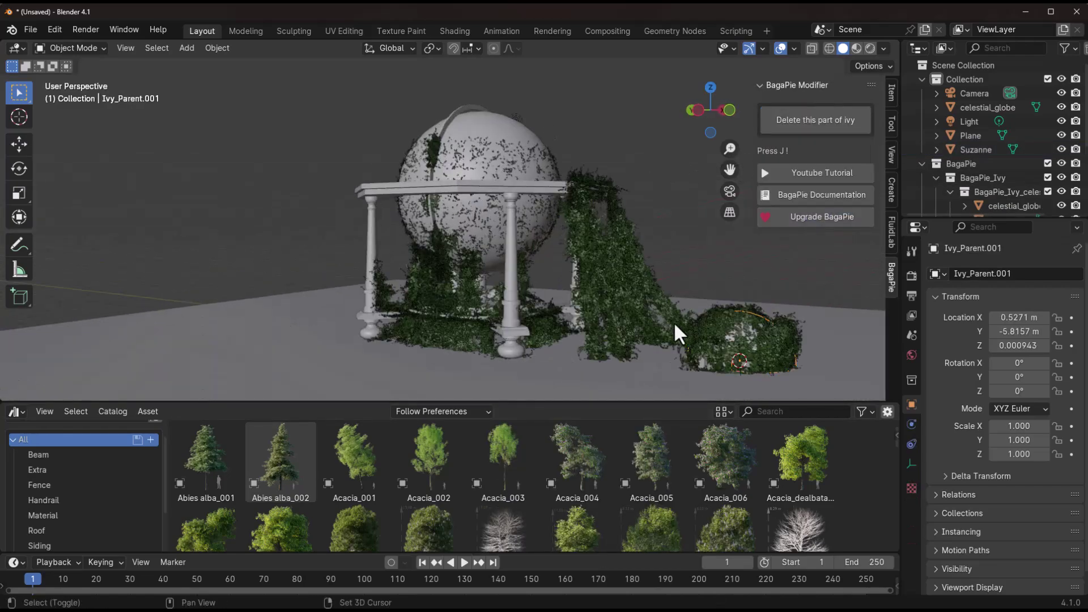
middle_click_drag(674, 321, 521, 246)
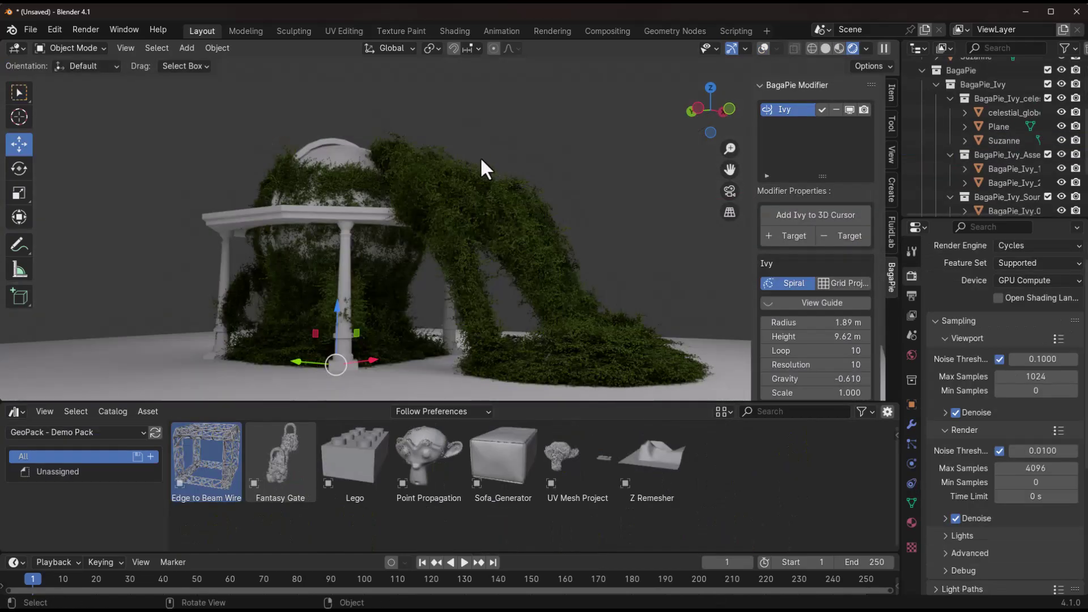
Add a New GeoPack Modifier and insert Mesh to Points and Points to Volume nodes.
key("j")
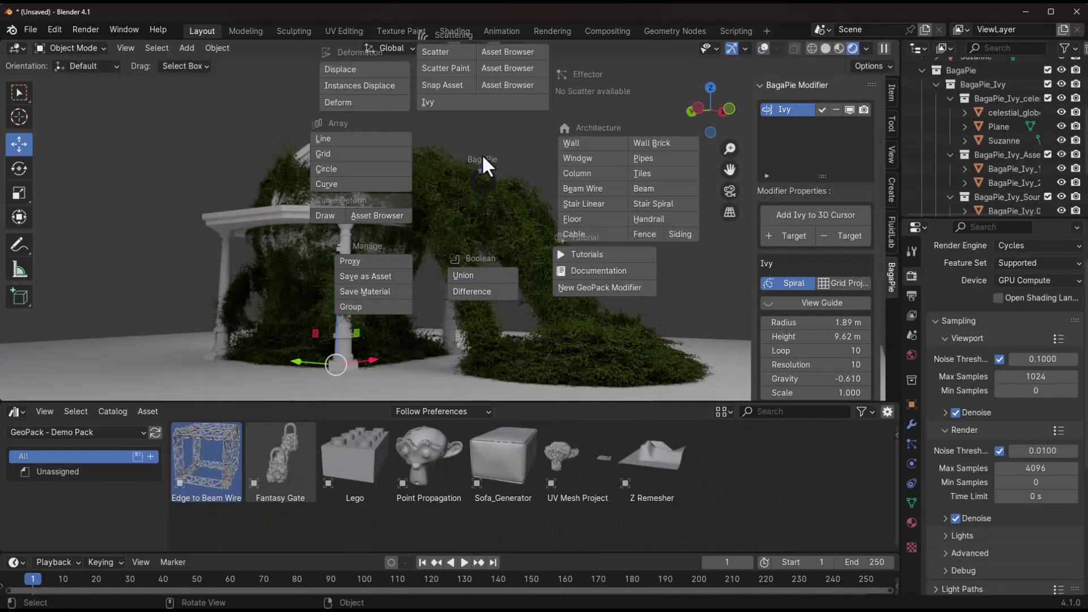
left_click(573, 286)
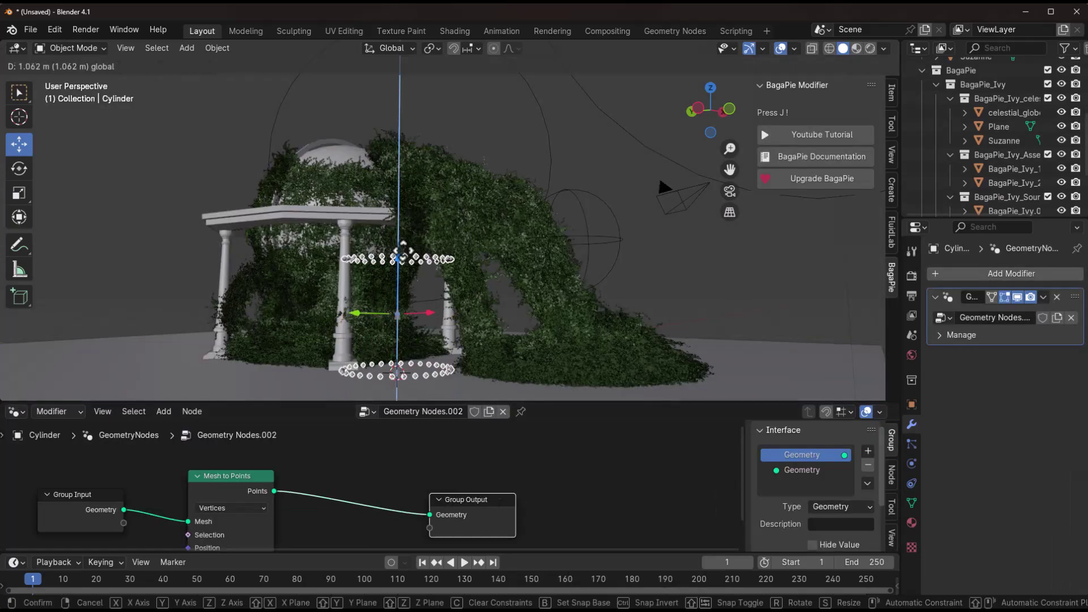
key("shift+a")
type("poi")
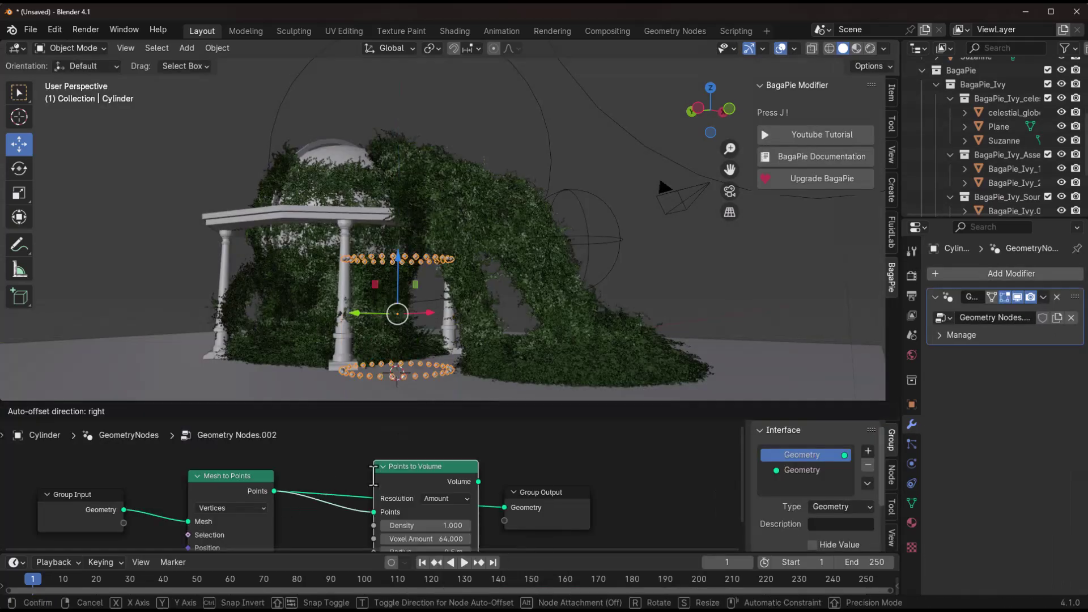
left_click_drag(372, 472, 600, 453)
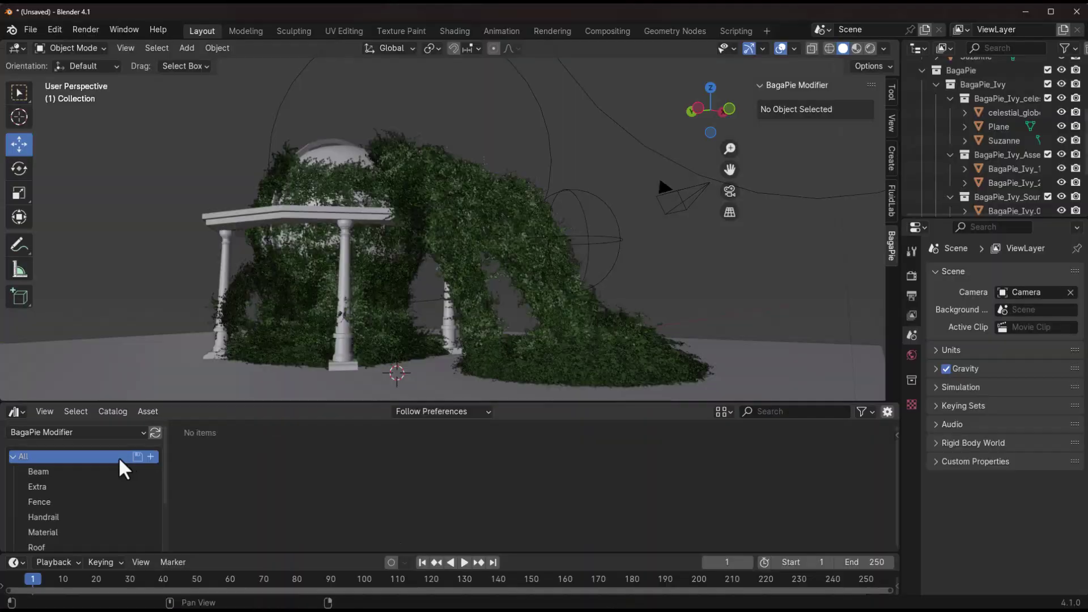
Open the Asset Library dropdown in Blender's asset browser.
left_click(106, 434)
Load BagaPie Assets and place Aesculus and Acacia_dealbata trees around the gazebo.
left_click(226, 401)
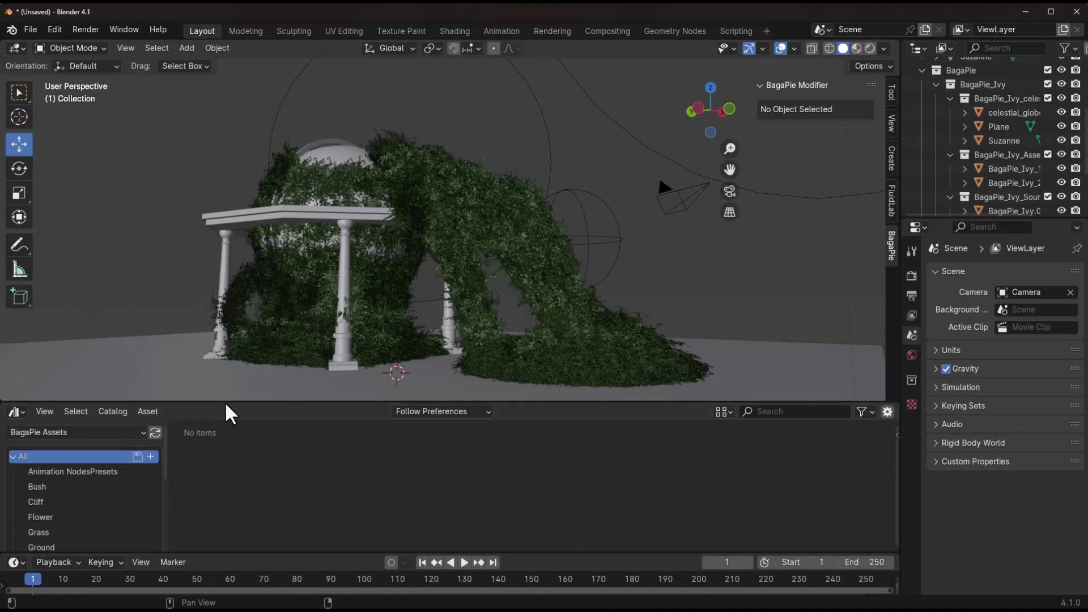
left_click(155, 434)
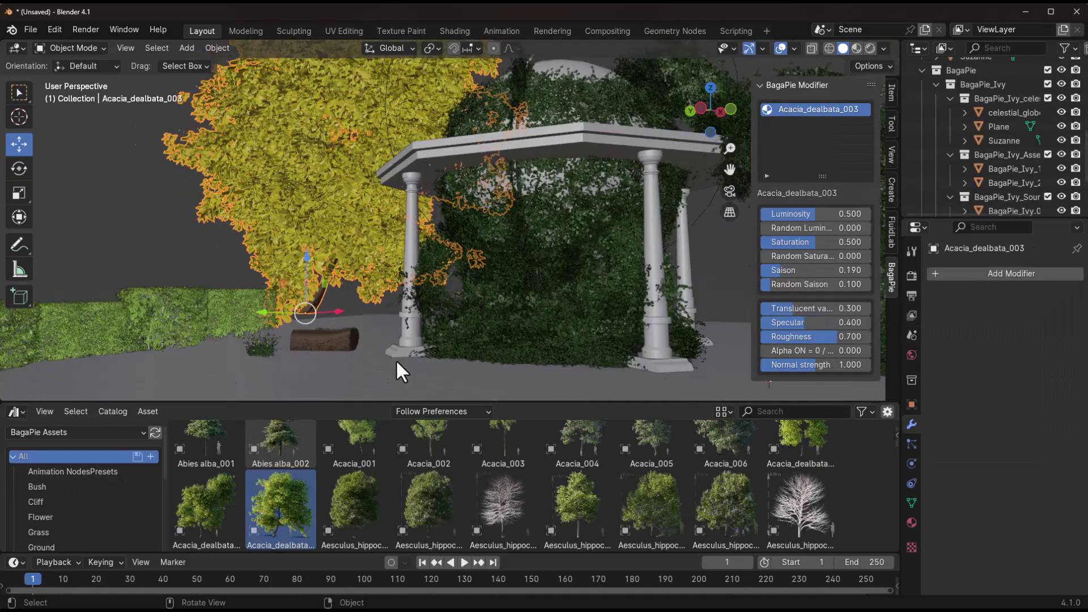
left_click_drag(355, 504, 657, 304)
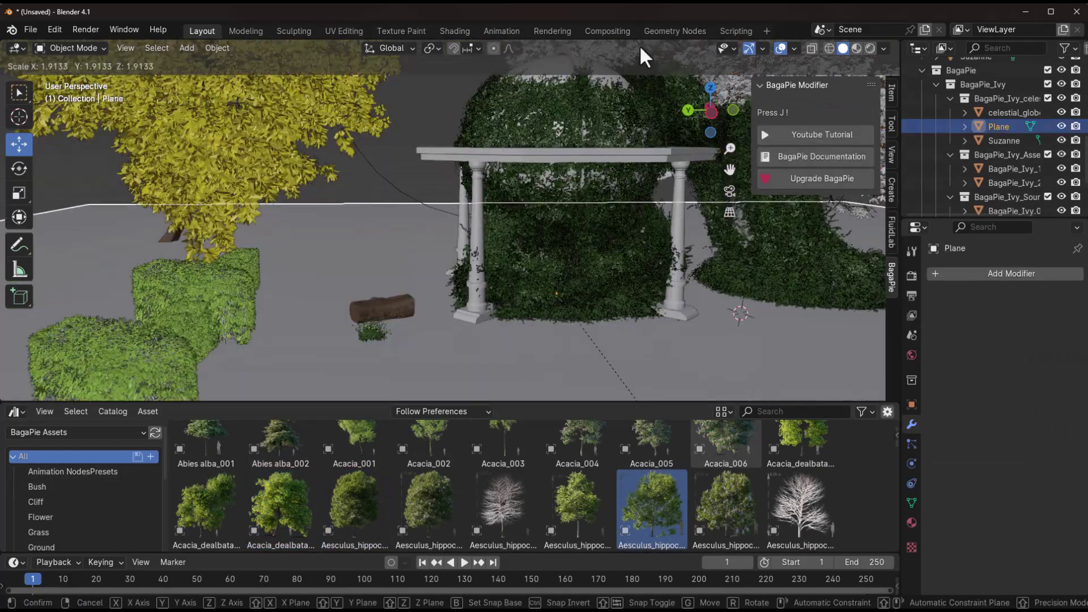
left_click_drag(281, 505, 371, 374)
scroll(277, 515, "down", 2)
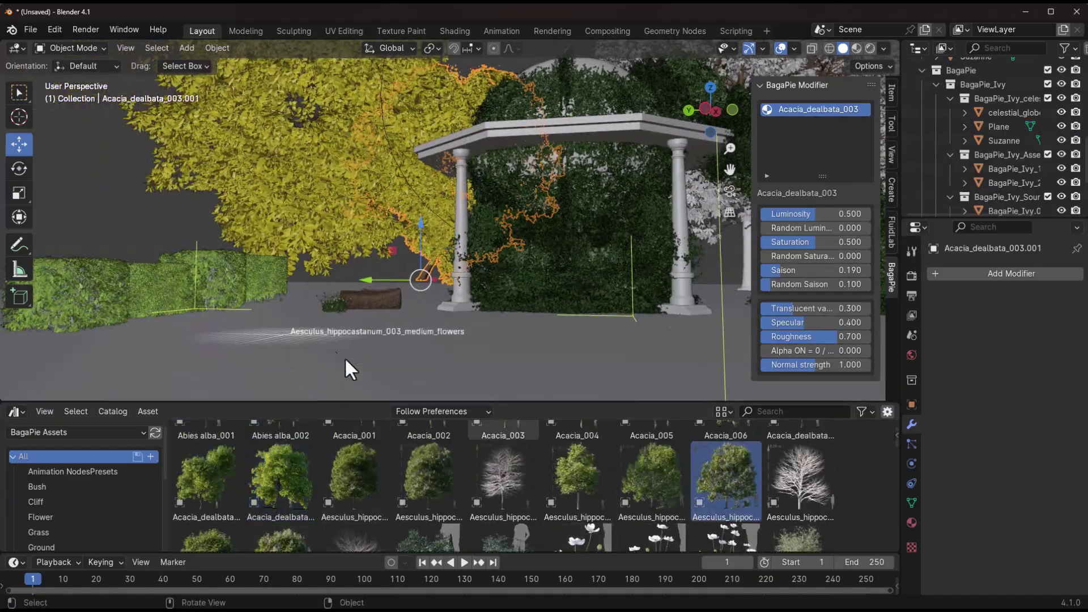
left_click_drag(346, 361, 42, 329)
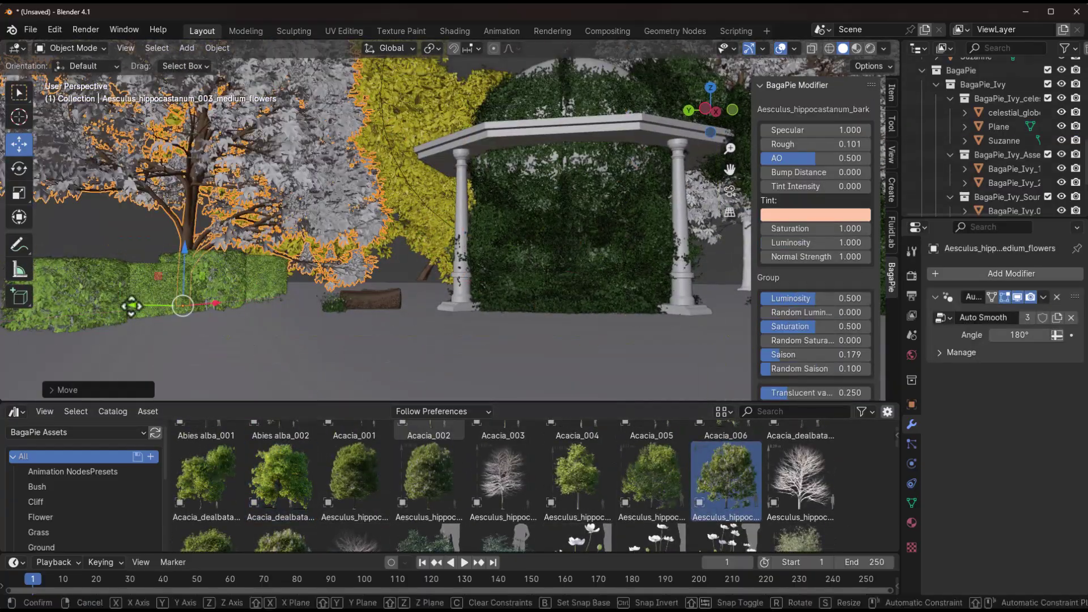
Place the small-flowered Aesculus tree in the scene and view it in rendered shading.
scroll(270, 519, "down", 2)
left_click_drag(272, 513, 399, 250)
scroll(420, 278, "up", 6)
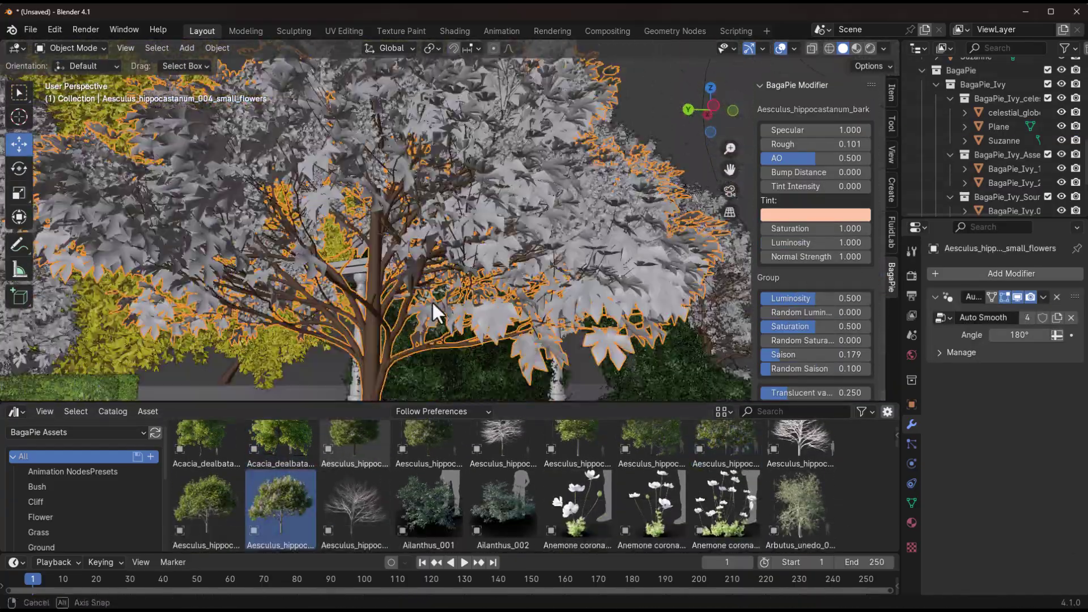
left_click(912, 276)
key("z")
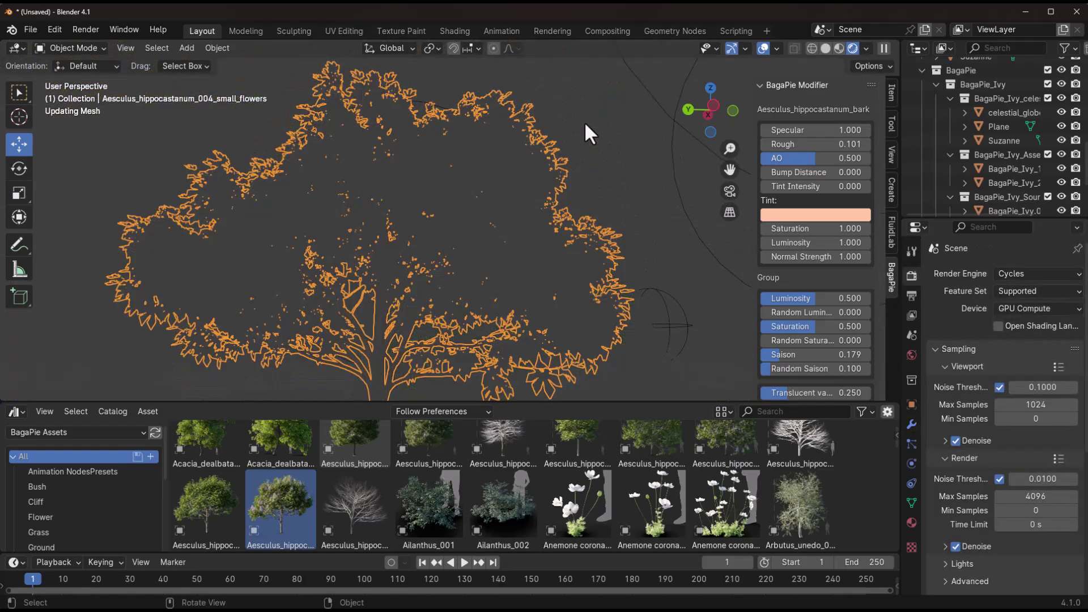
Select the scene light Light.002 and reposition it.
scroll(513, 204, "down", 6)
left_click(357, 198)
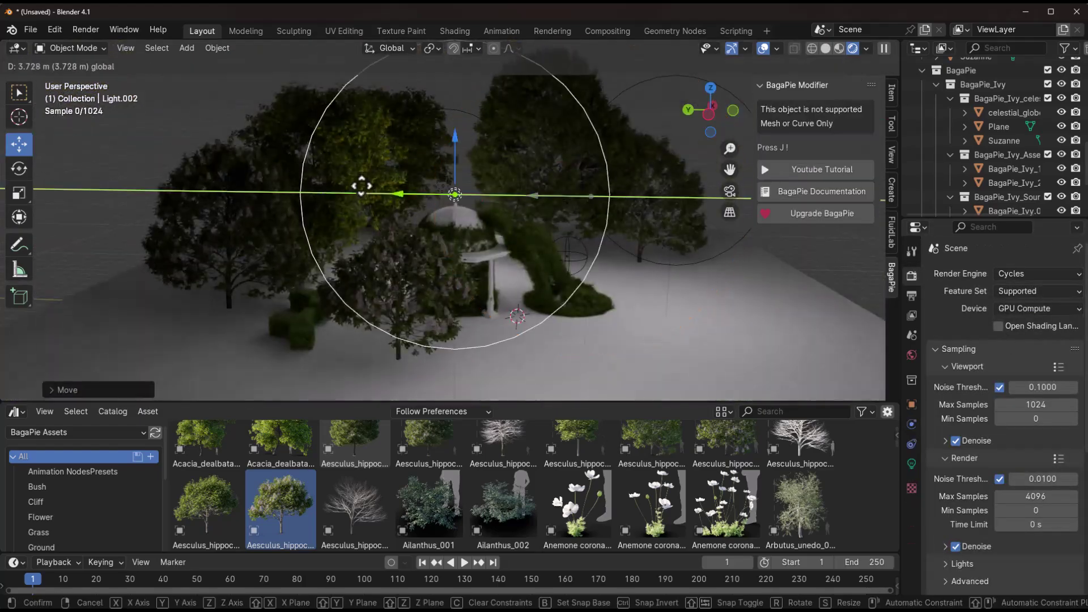
left_click(911, 464)
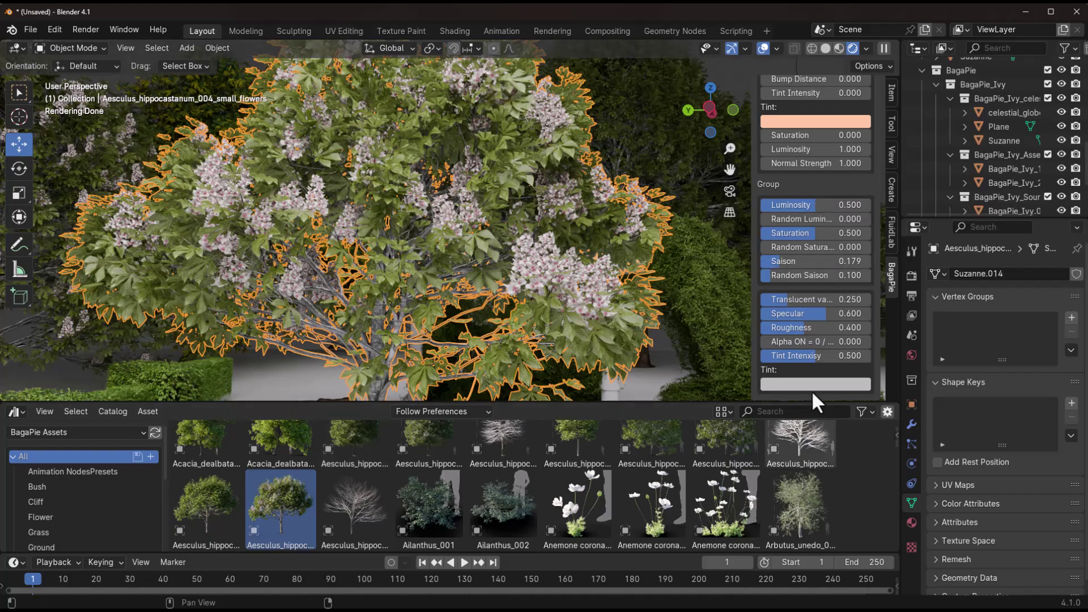
Tint the Aesculus foliage pinkish and lower its luminosity slightly.
left_click(812, 390)
left_click(811, 276)
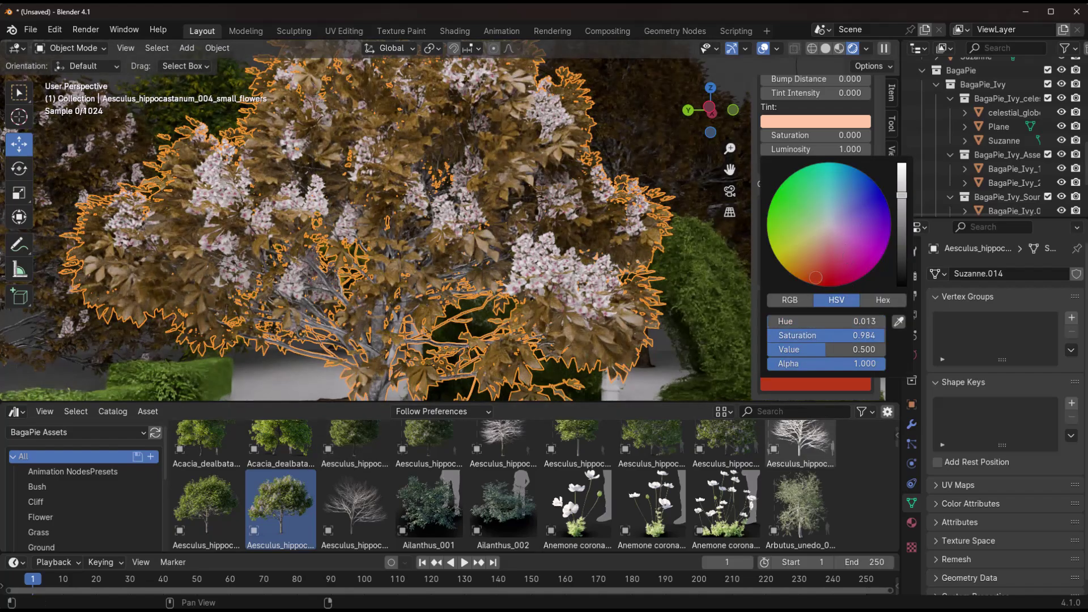
left_click_drag(812, 276, 851, 201)
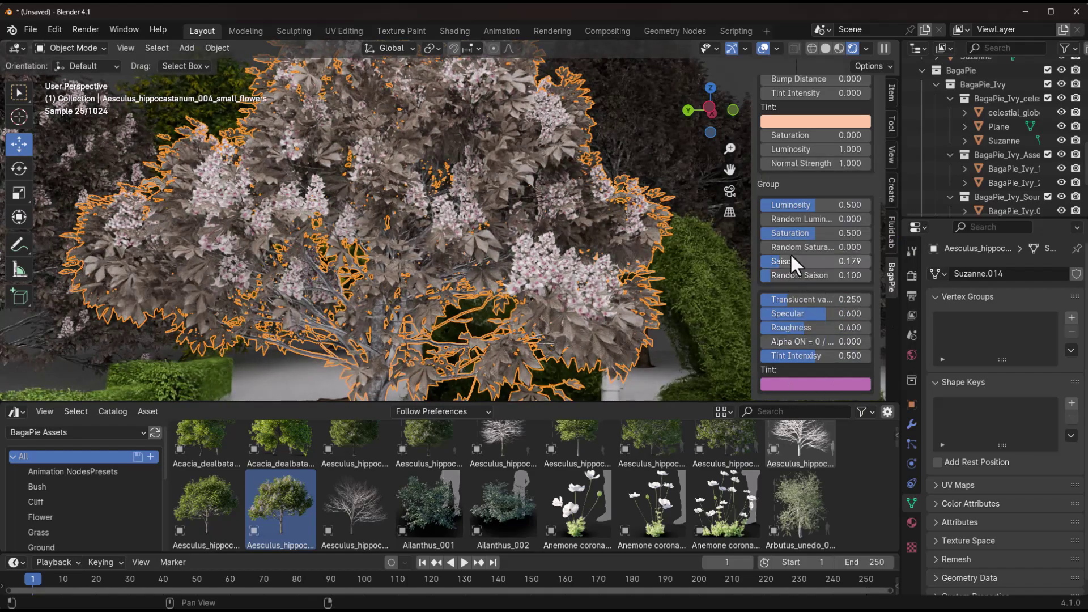
left_click_drag(816, 205, 799, 205)
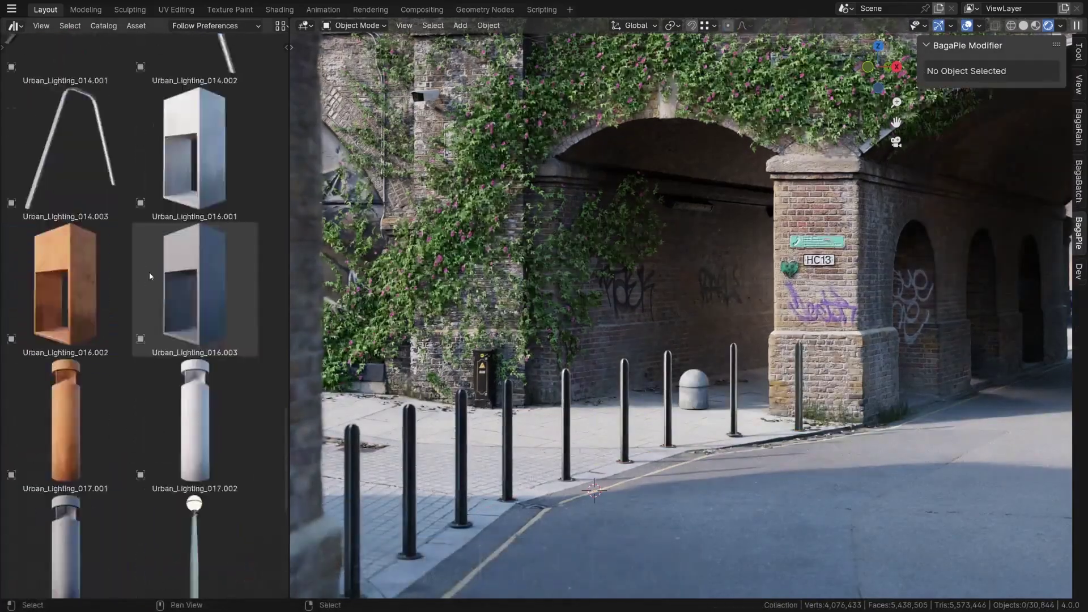
Add more street assets and a bus stop near the pillar, enabling Random 90° Rotation.
scroll(131, 340, "down", 5)
Place a BagaStreet street lamp on the sidewalk and rotate it into position.
left_click_drag(65, 374, 706, 439)
key("r")
left_click(790, 518)
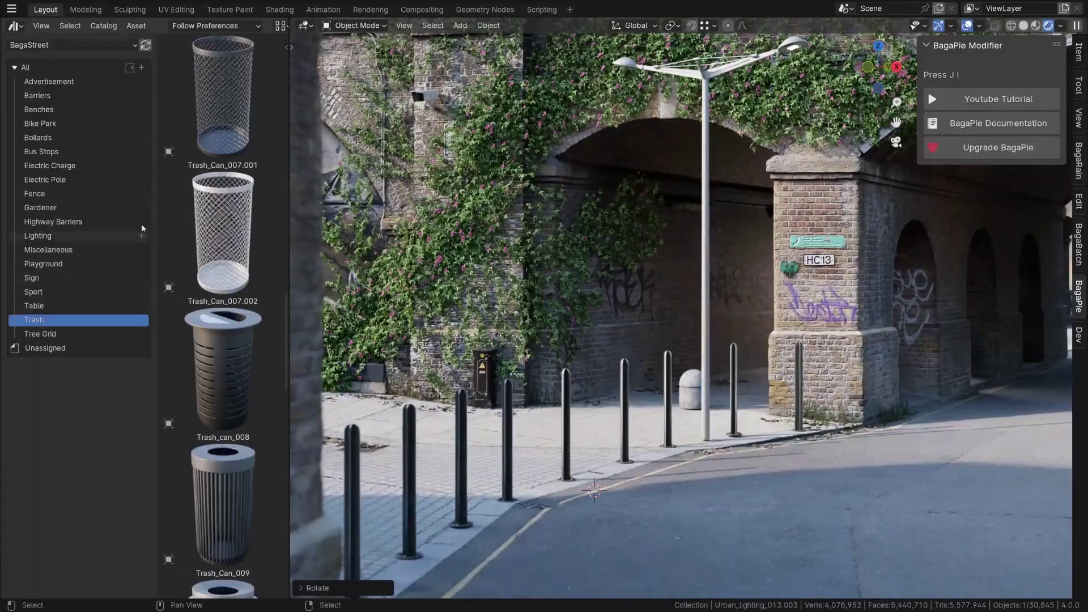
scroll(221, 283, "down", 3)
left_click_drag(221, 329, 547, 397)
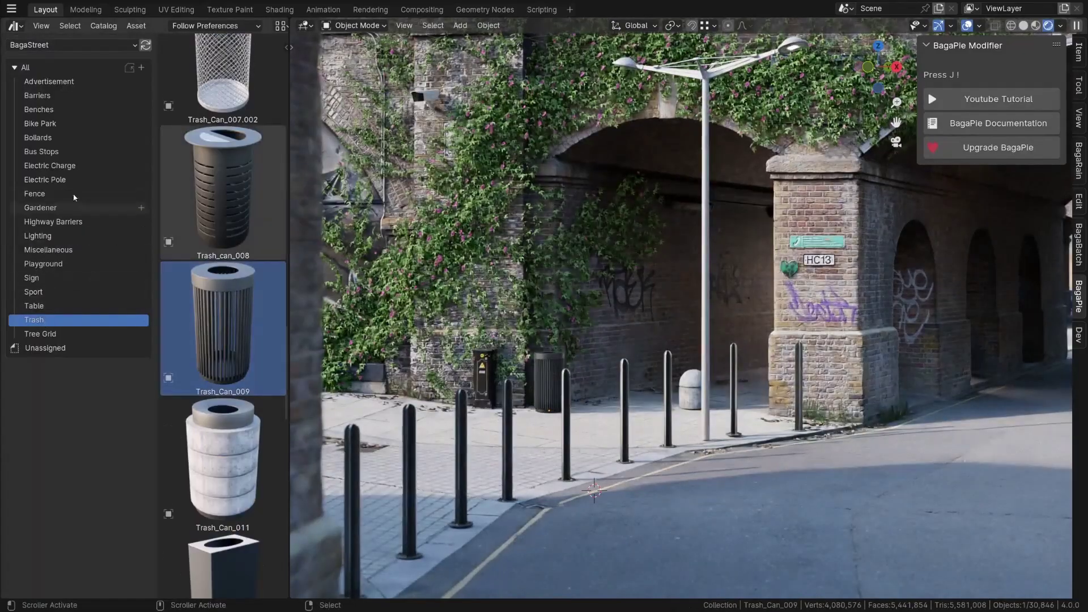
left_click(65, 152)
left_click_drag(753, 429, 753, 429)
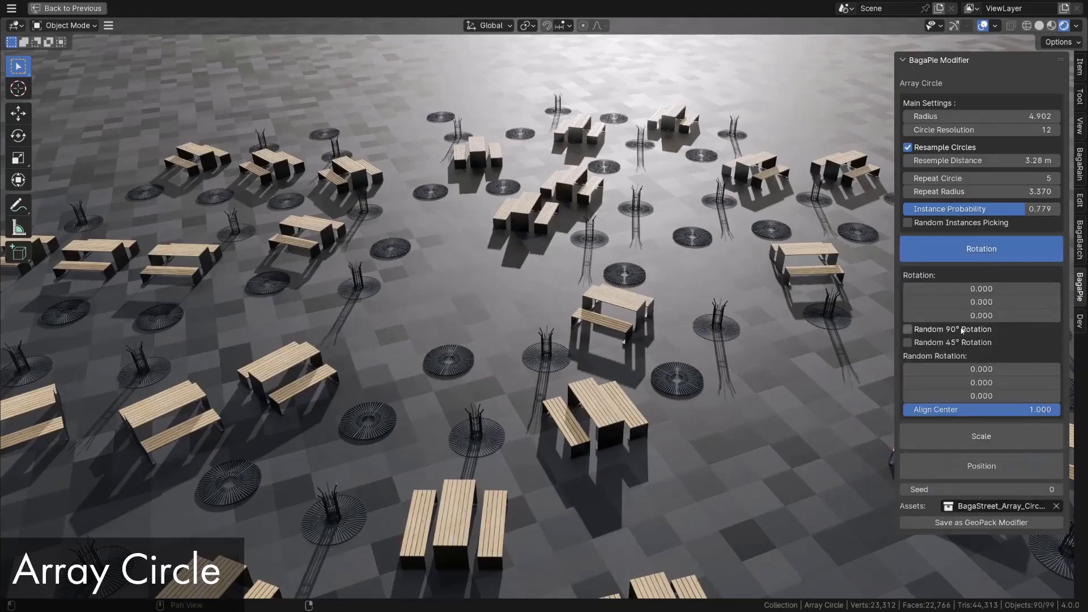
left_click(961, 331)
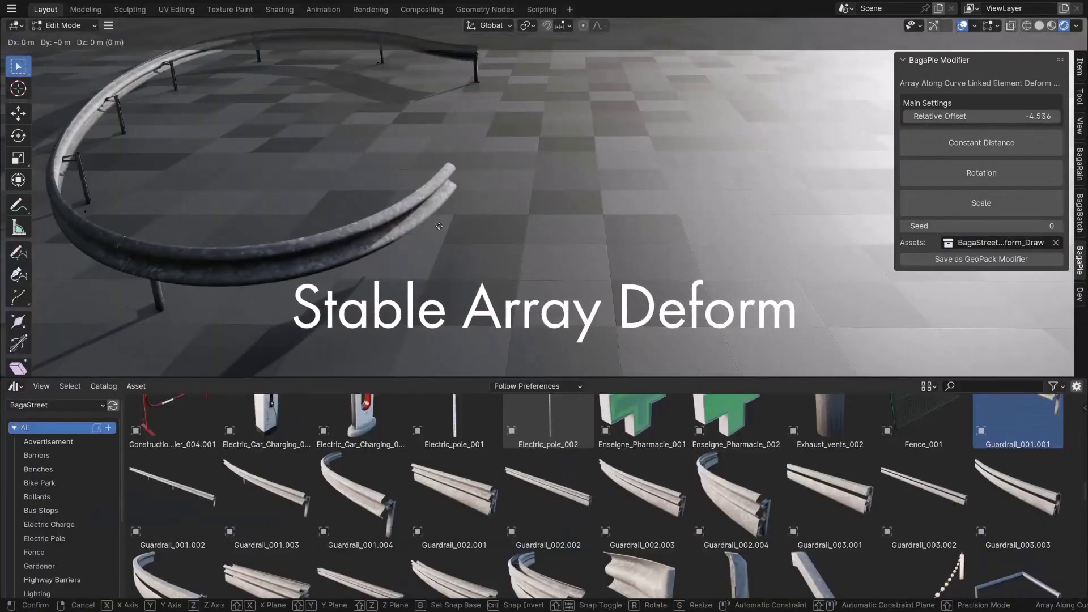
Draw curving guardrail curves, shifting their ends along the X axis.
key("x")
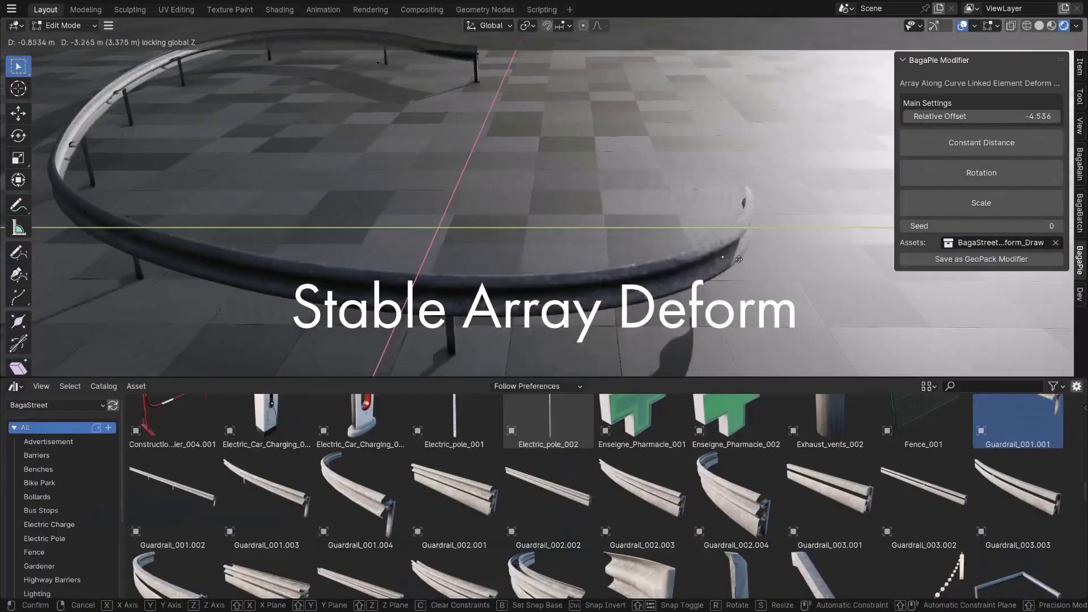
left_click(314, 162)
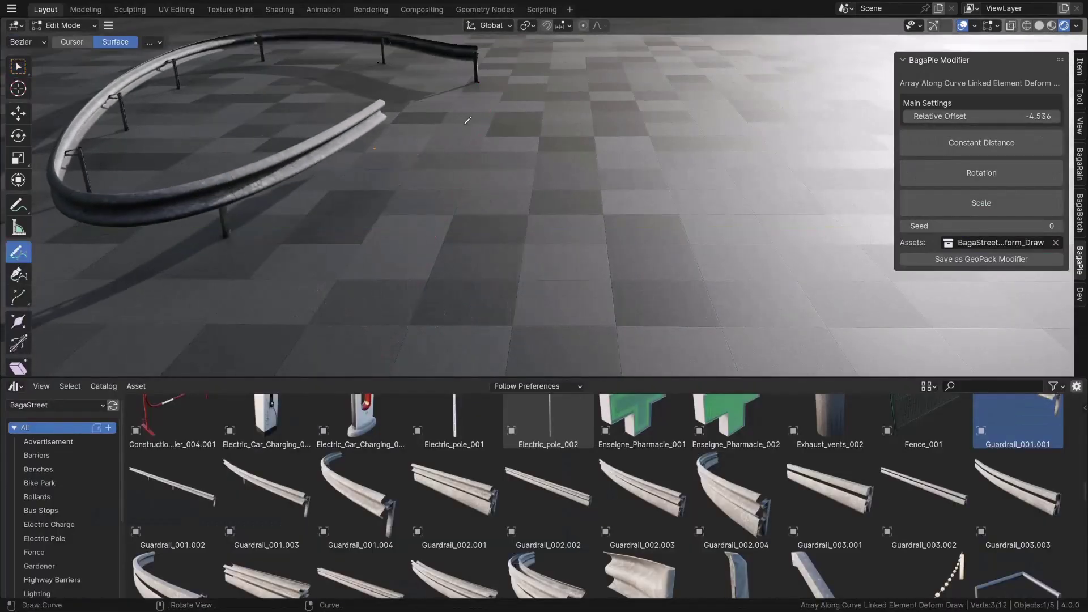
left_click_drag(358, 188, 539, 217)
key("g")
key("x")
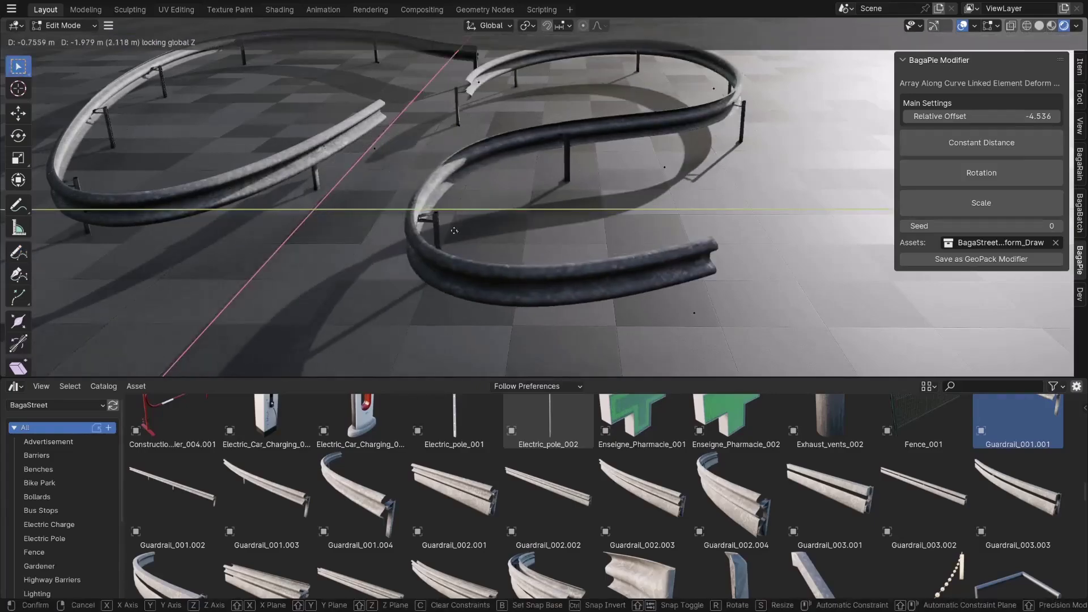
left_click(698, 316)
key("w")
left_click(695, 313)
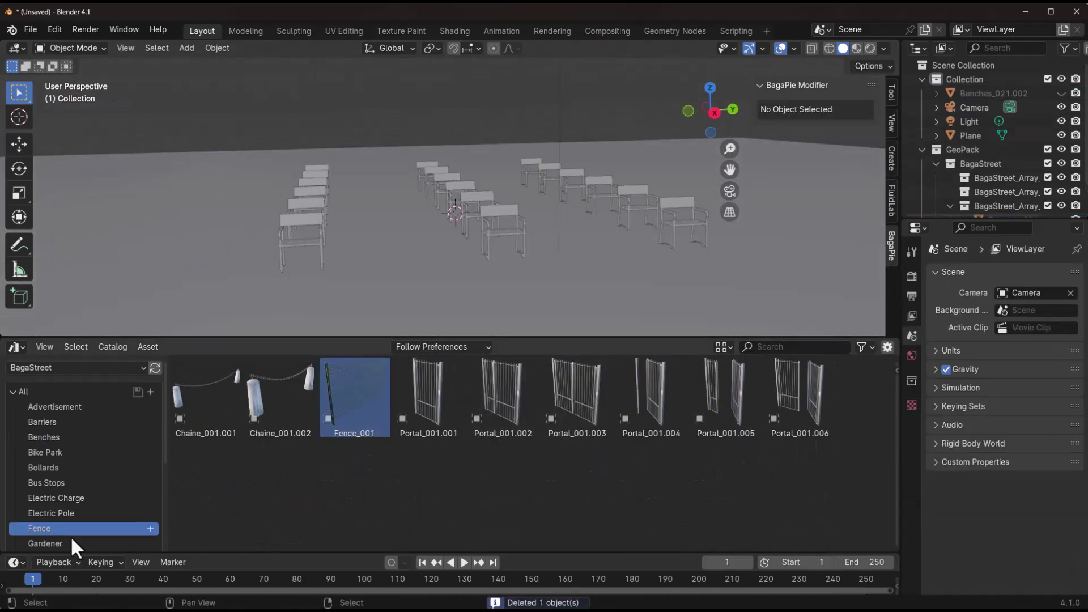
Browse the Sign and Electric Pole catalogs and place bus shelters among the chairs.
scroll(62, 527, "down", 5)
left_click(36, 459)
scroll(73, 413, "up", 5)
left_click(61, 491)
left_click_drag(249, 187, 250, 188)
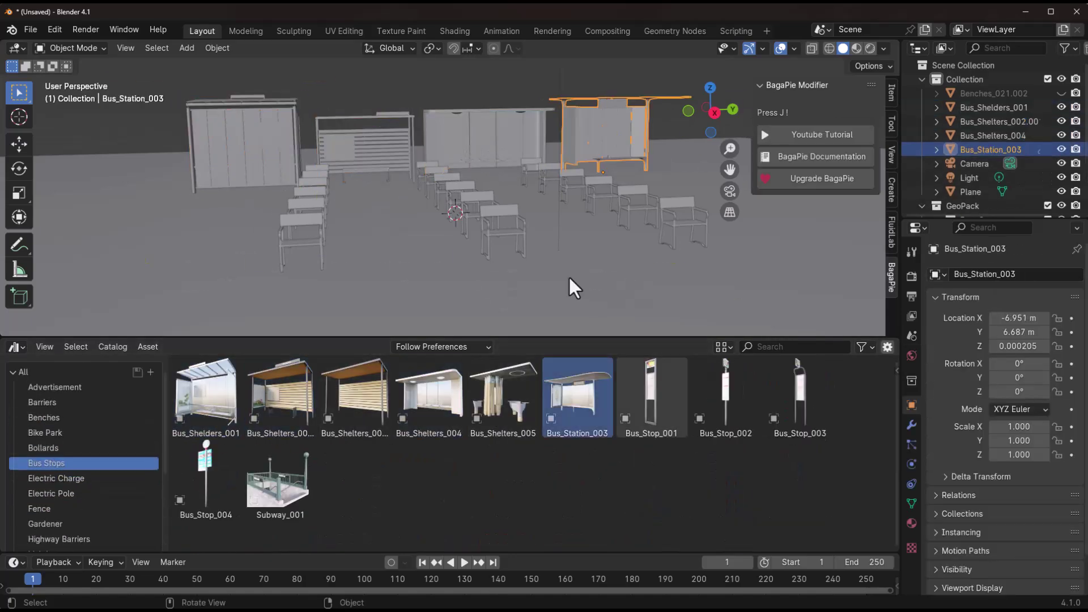
Set the render engine to Cycles, switch to rendered shading, and place the Subway_001 entrance.
left_click(912, 276)
left_click(1021, 248)
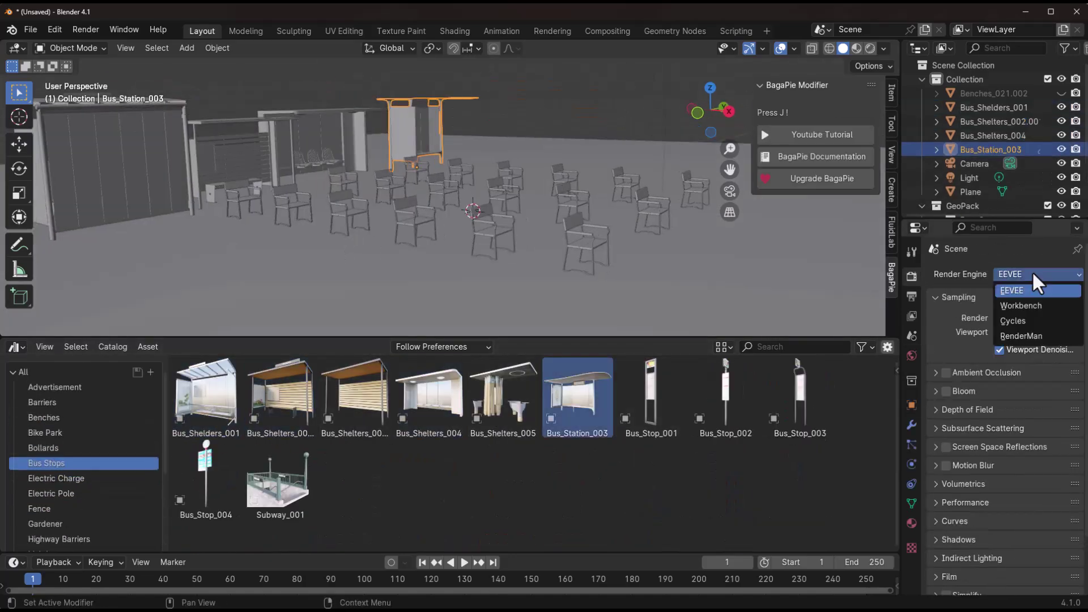
left_click(1022, 312)
left_click(532, 102)
left_click(911, 464)
scroll(728, 164, "up", 3)
left_click(870, 48)
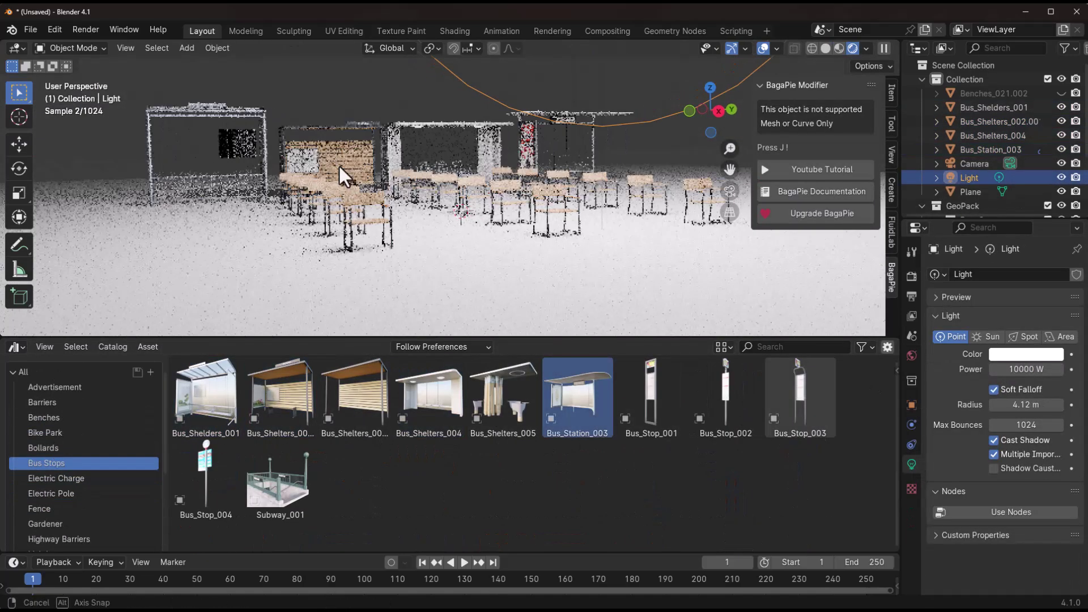
mouse_move(280, 479)
left_mouse_down()
mouse_move(532, 136)
mouse_move(542, 237)
mouse_move(523, 236)
left_mouse_up()
middle_click_drag(522, 237, 559, 247)
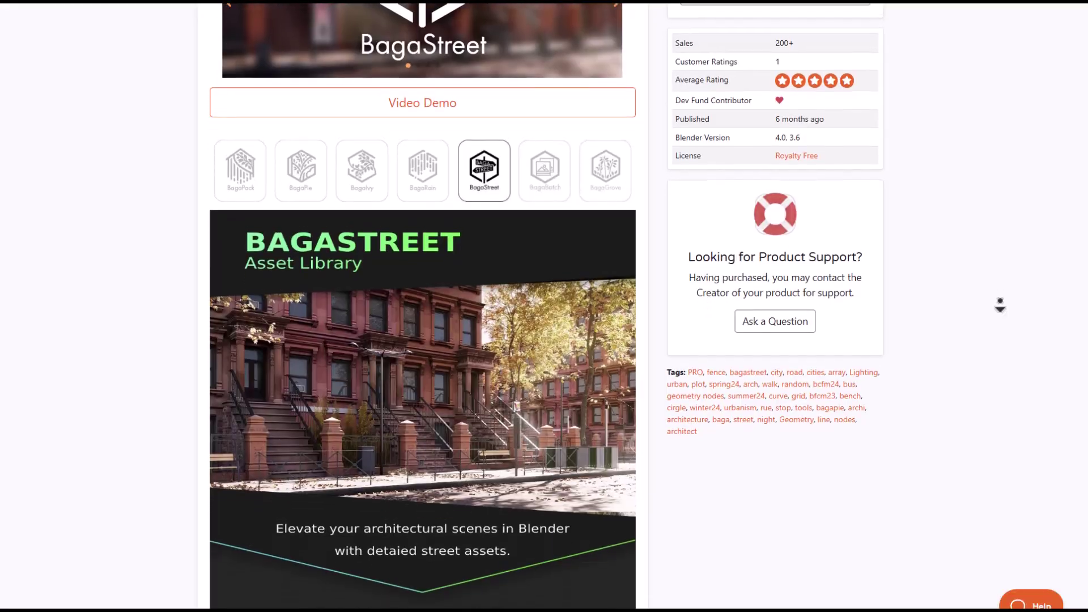
Scroll the BagaStreet page past Intuitive Tools and the array sections to Array Deformation.
scroll(1000, 311, "down", 5)
scroll(1000, 310, "down", 6)
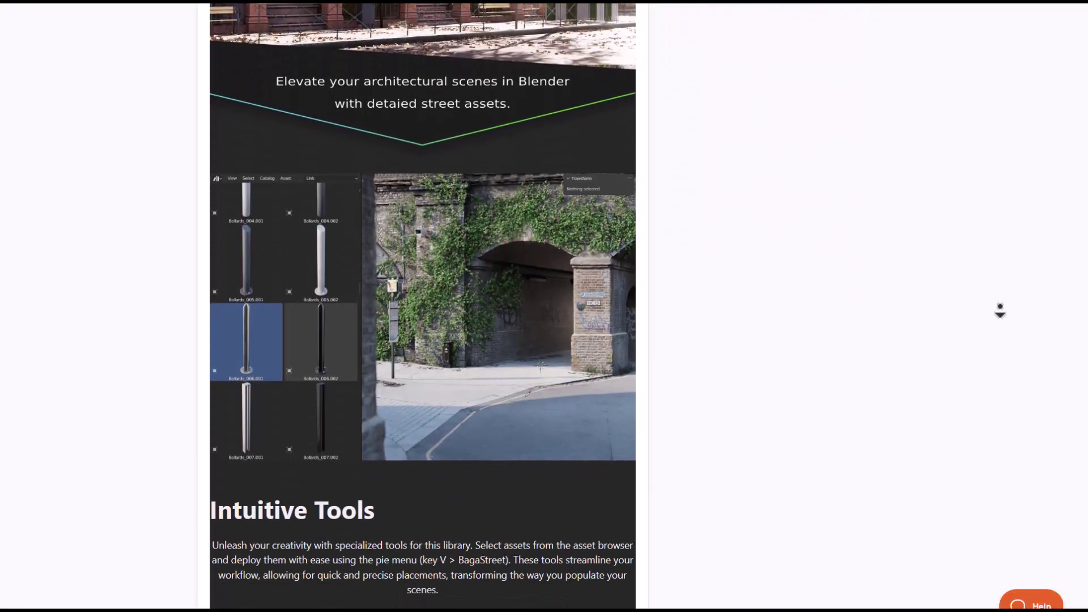
scroll(1002, 307, "down", 4)
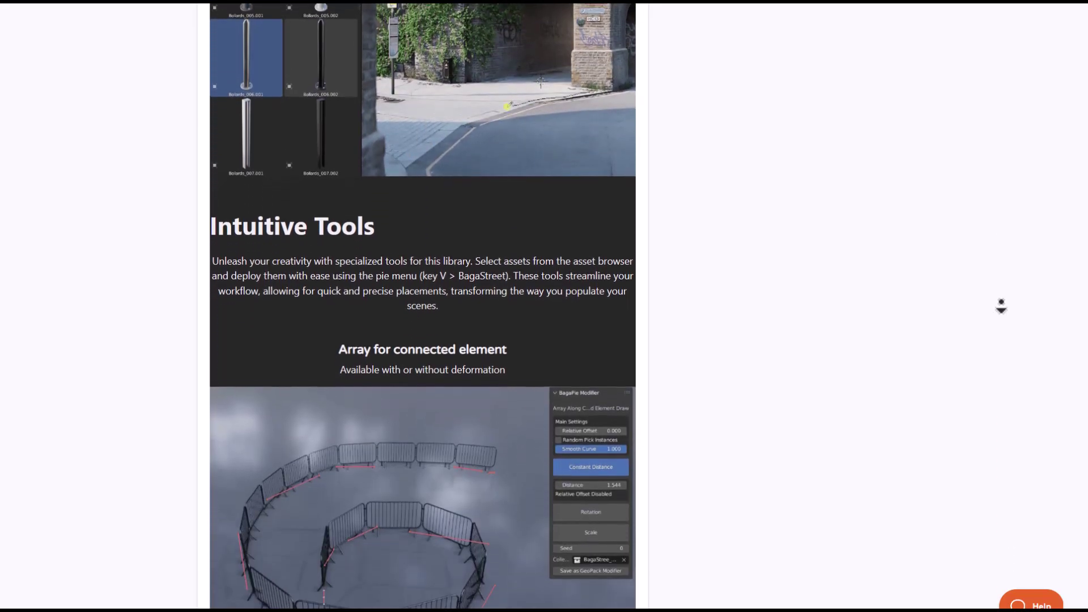
scroll(1002, 307, "down", 5)
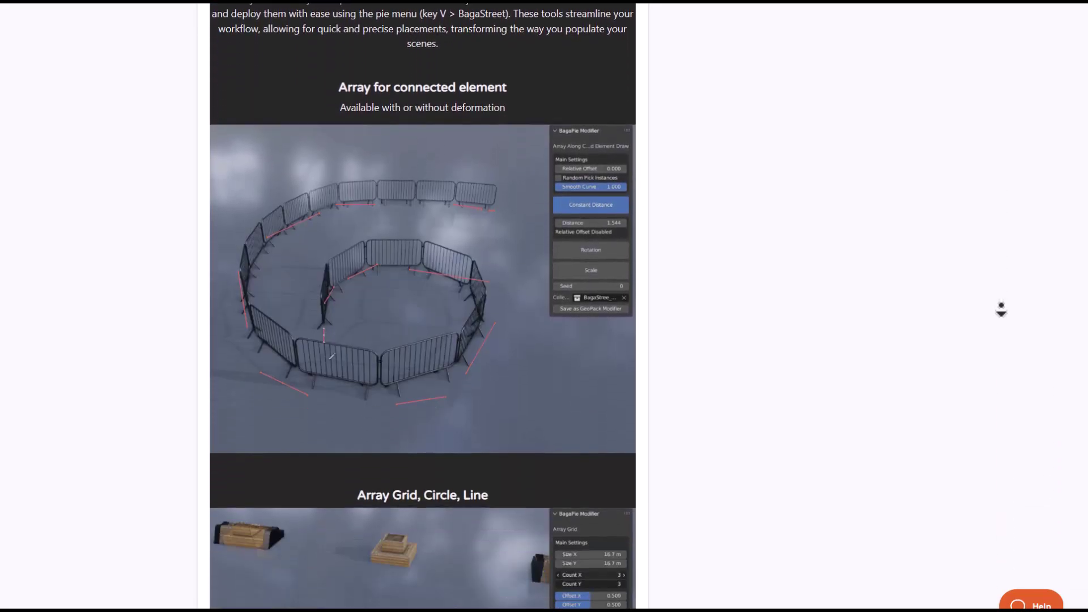
scroll(1001, 309, "down", 6)
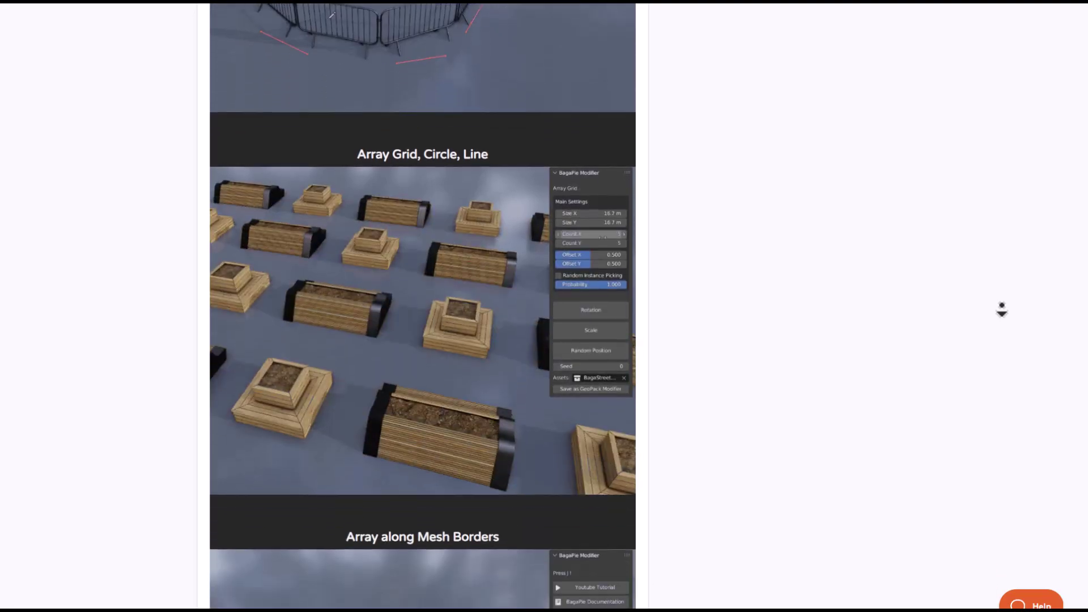
scroll(1001, 310, "down", 6)
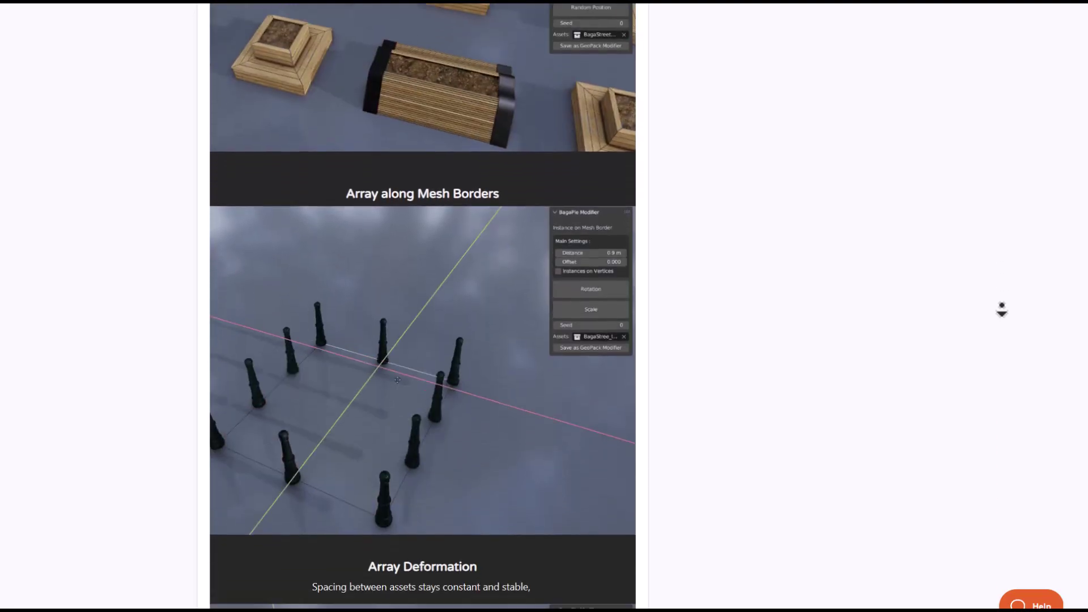
scroll(1002, 310, "down", 4)
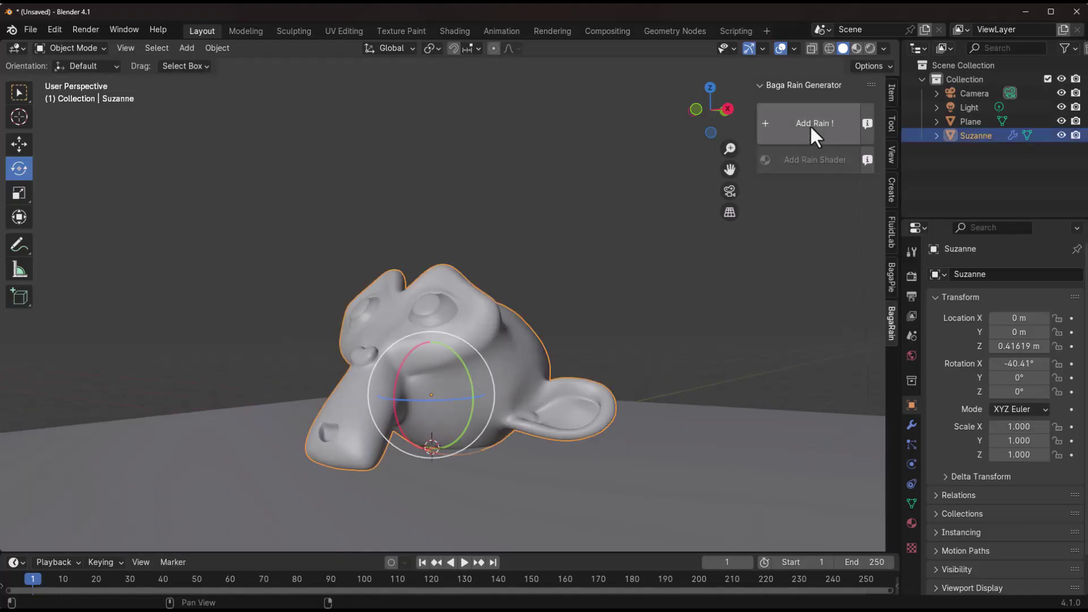
Add a BagaRain simulation over Suzanne and preview its playback.
left_click(822, 134)
key("space")
scroll(517, 340, "down", 2)
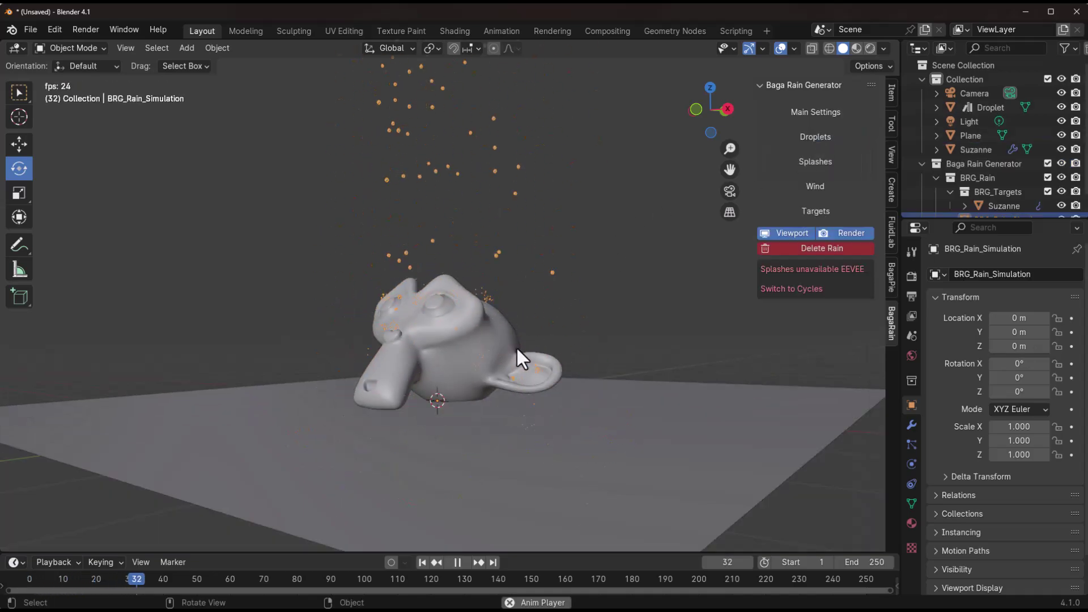
key("space")
Add rain onto the ground plane and play it while orbiting around Suzanne.
left_click(598, 421)
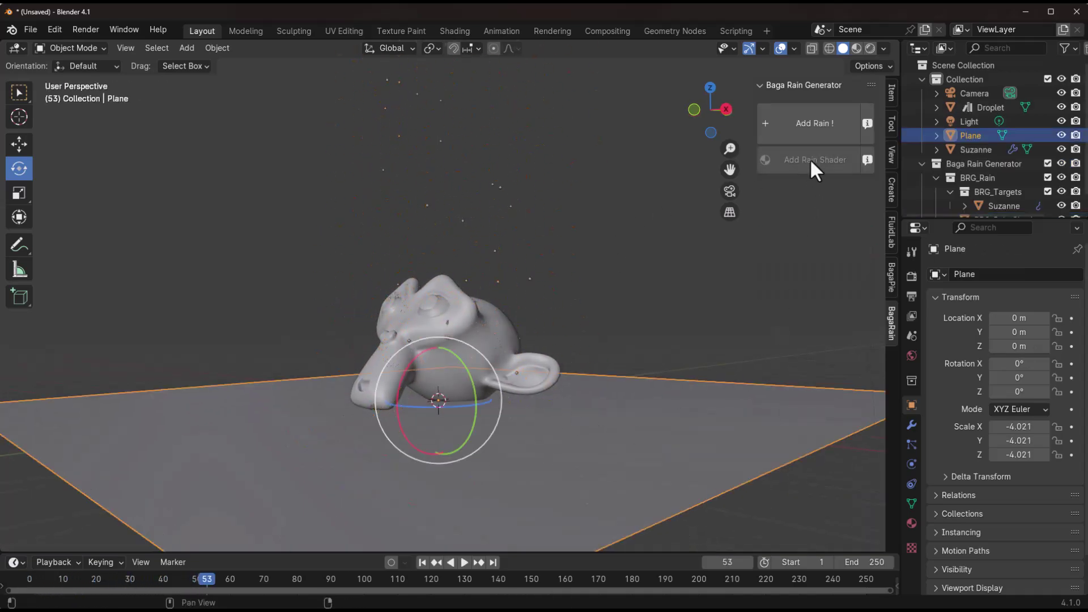
key("space")
scroll(527, 387, "up", 5)
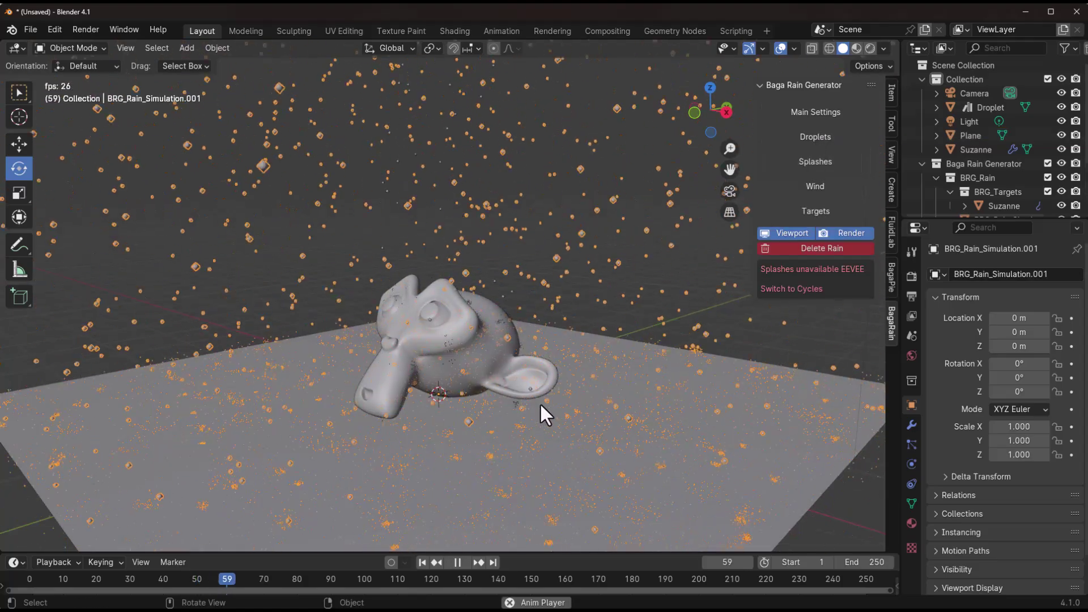
middle_click_drag(470, 335, 593, 360)
scroll(513, 362, "down", 4)
middle_click_drag(669, 358, 532, 352)
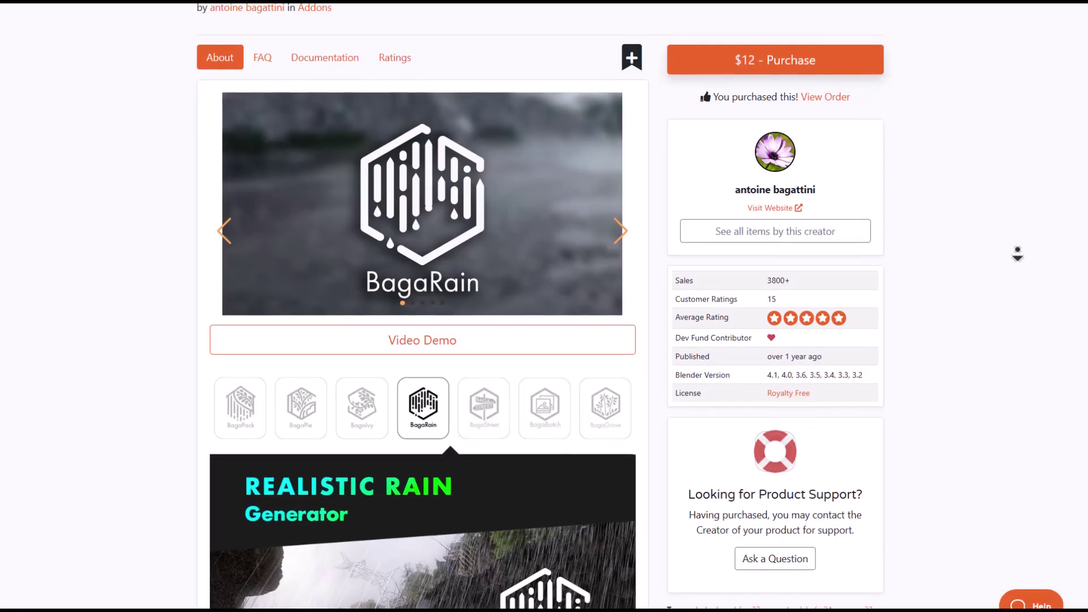
scroll(1017, 253, "down", 2)
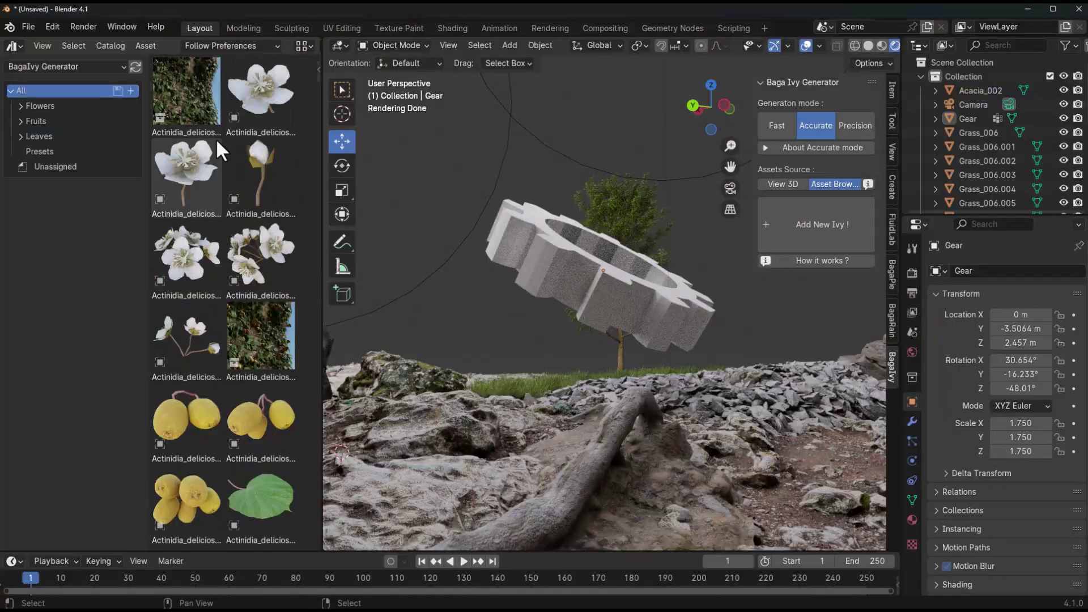
Grow a new Citrullus watermelon ivy on the log with its presets applied.
scroll(230, 238, "down", 10)
middle_click_drag(510, 362, 606, 411)
left_click_drag(264, 474, 803, 486)
middle_click_drag(803, 485, 710, 474)
left_click(482, 395)
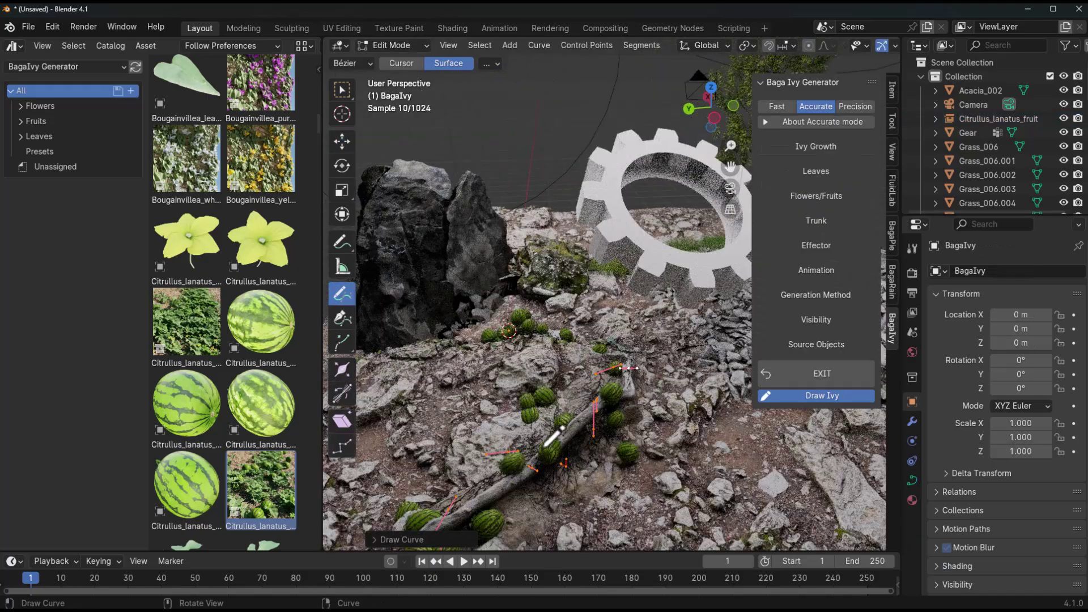
left_click(186, 322)
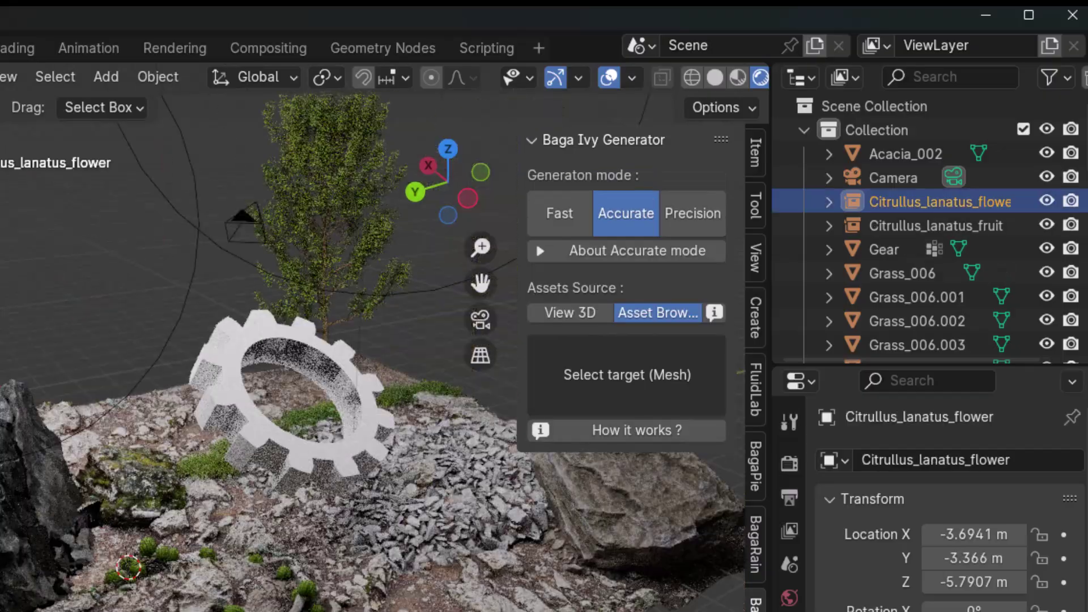
left_click(627, 374)
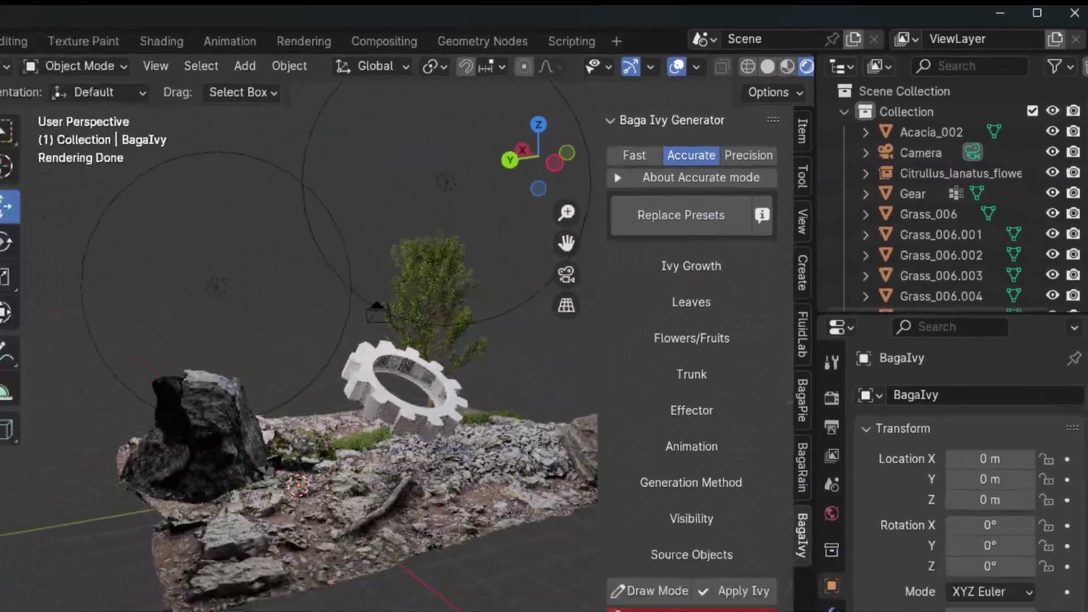
Add a clematis ivy to the log, drawing its path across and raising flower probability to 0.363.
left_click_drag(126, 504, 635, 465)
left_click(701, 353)
left_click(771, 285)
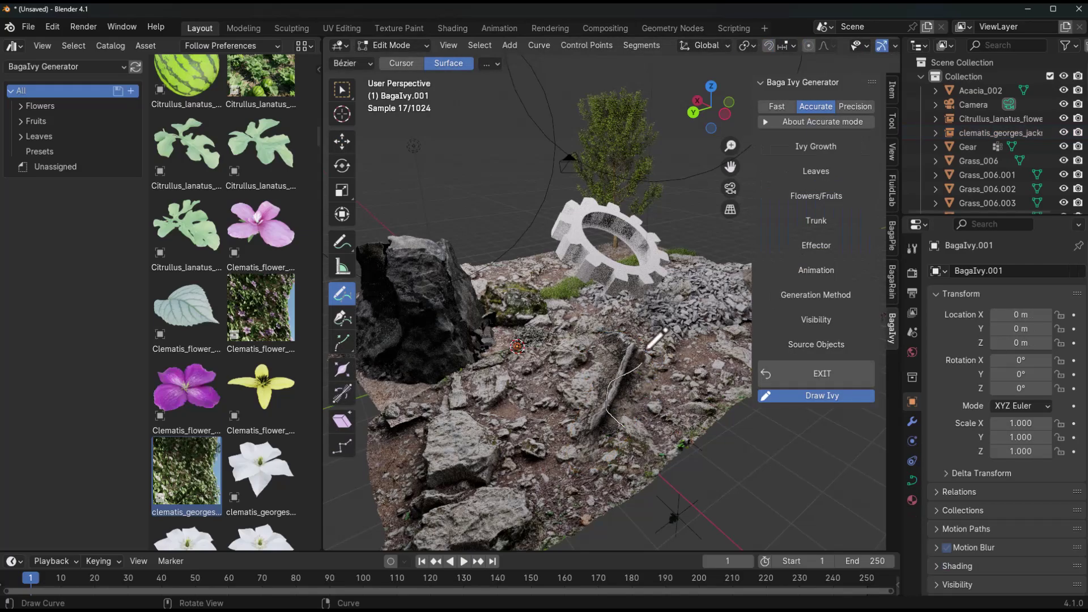
mouse_move(624, 327)
middle_mouse_down()
mouse_move(652, 437)
mouse_move(814, 333)
middle_mouse_up()
scroll(830, 445, "down", 3)
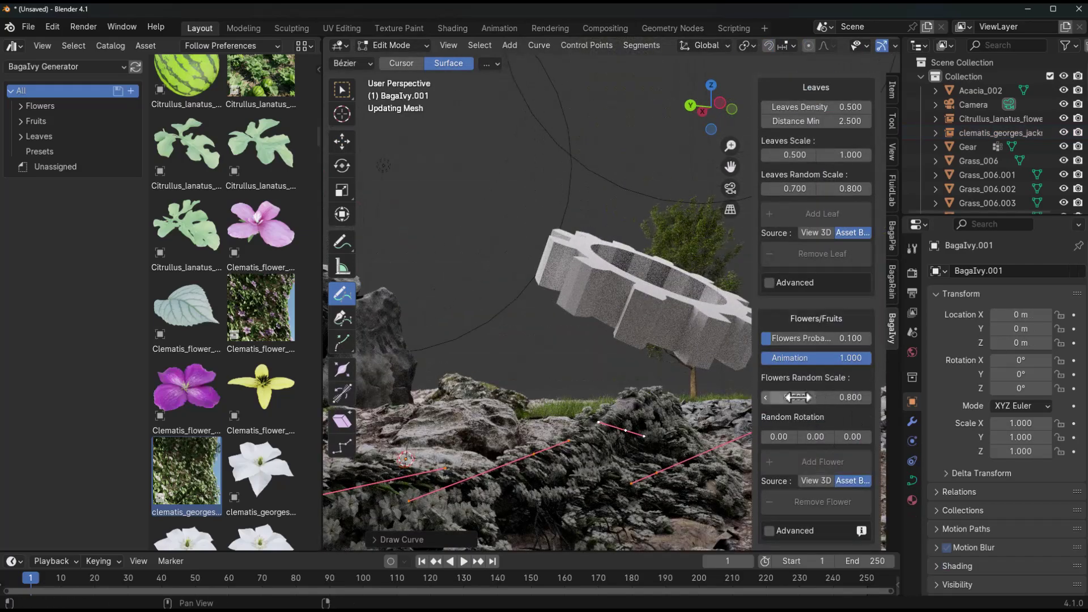
scroll(839, 400, "down", 4)
scroll(805, 428, "up", 7)
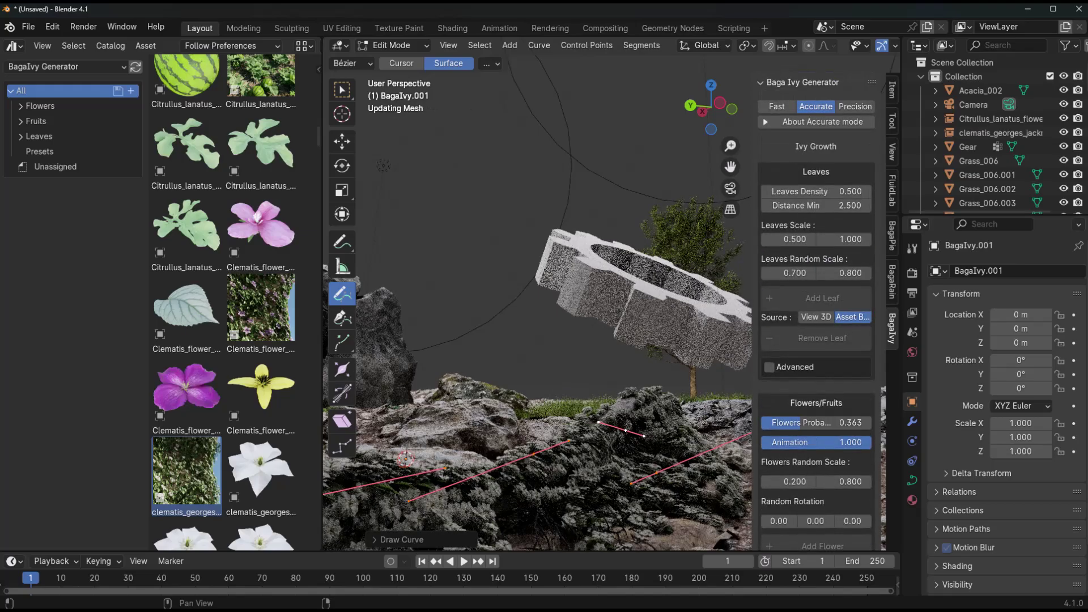
Place the orange Tropaeolum preset from the ivy preset collection into the scene.
middle_click_drag(629, 428, 538, 317)
left_click(39, 151)
left_click_drag(186, 258, 643, 460)
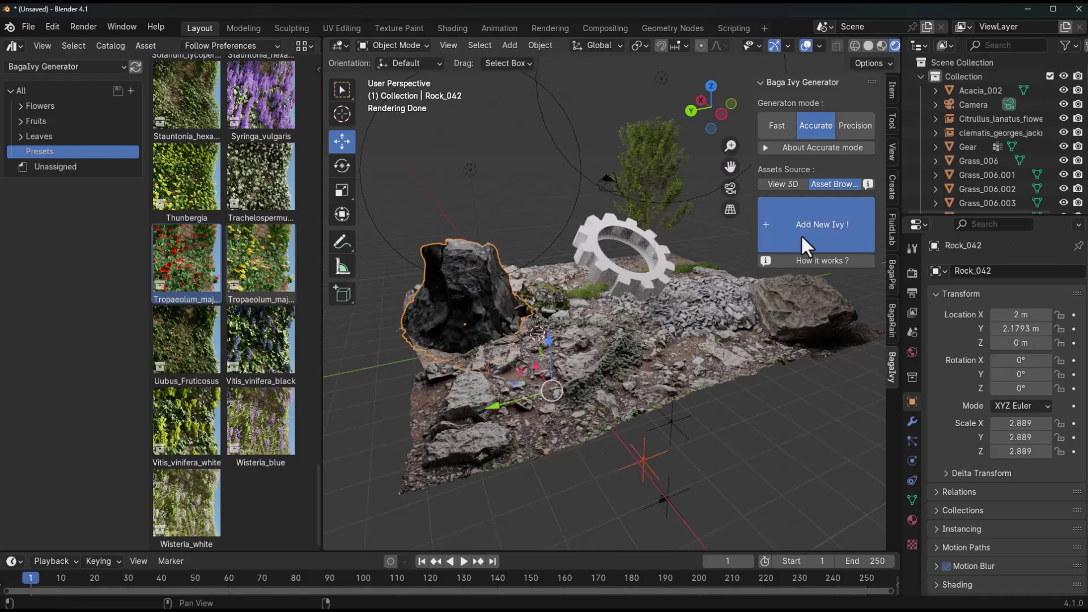
Grow the orange-flowered Tropaeolum ivy up the large rock.
left_click(805, 243)
scroll(596, 303, "up", 5)
left_click_drag(614, 364, 513, 430)
middle_click_drag(502, 437, 641, 404)
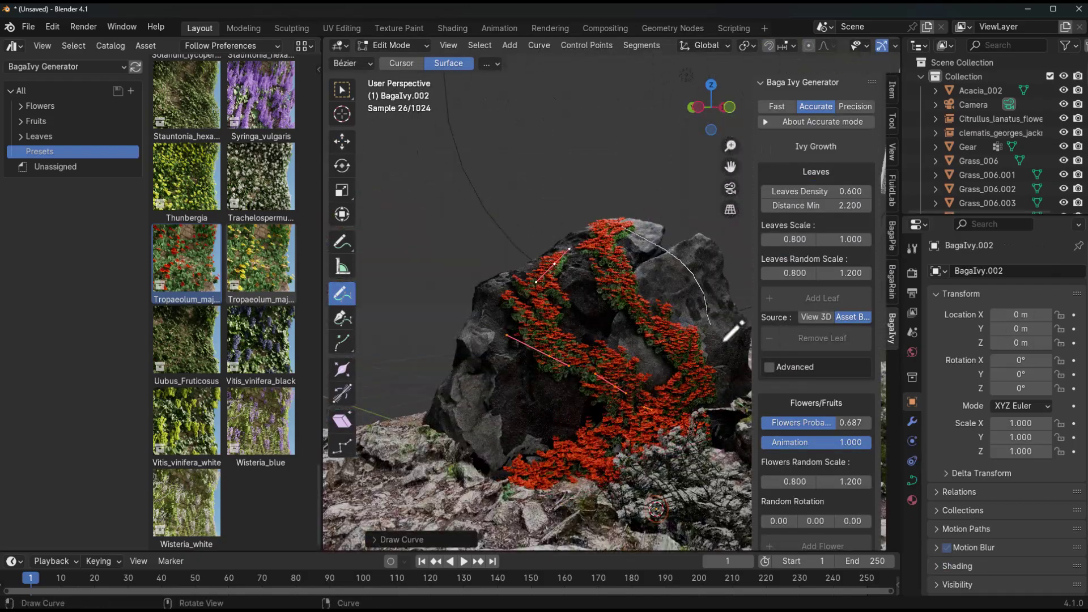
middle_click_drag(567, 448, 528, 374)
key("Tab")
Grow a Stauntonia ivy along the gear's surface and switch generation to Fast mode.
left_click_drag(630, 362, 631, 253)
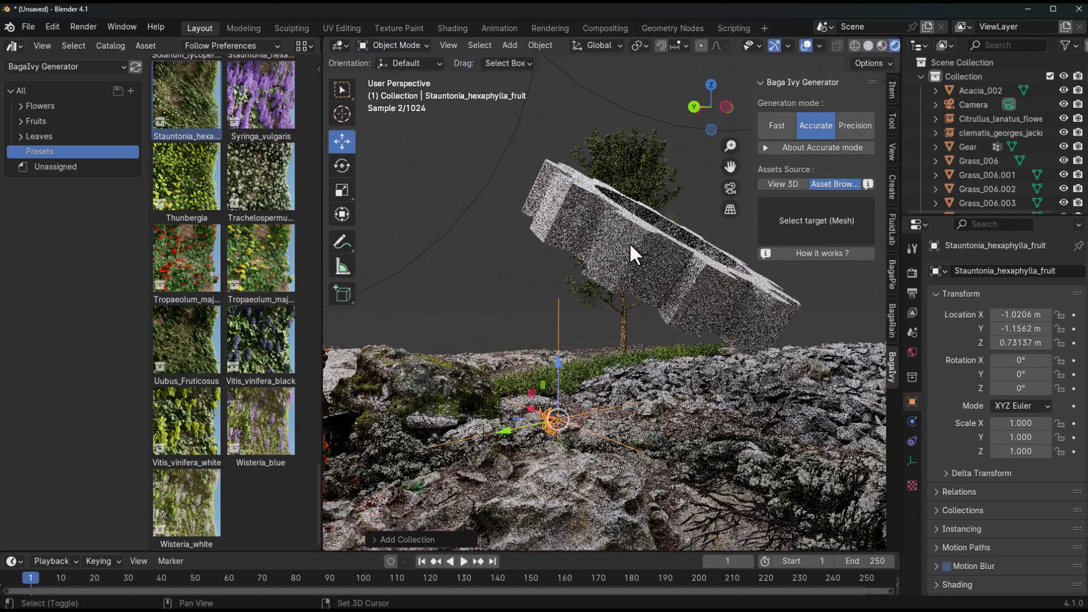
left_click(632, 253)
left_click(816, 224)
mouse_move(672, 372)
middle_mouse_down()
mouse_move(585, 421)
mouse_move(685, 376)
mouse_move(528, 393)
middle_mouse_up()
left_click_drag(508, 318, 701, 311)
middle_click_drag(713, 370, 651, 311)
left_click(777, 107)
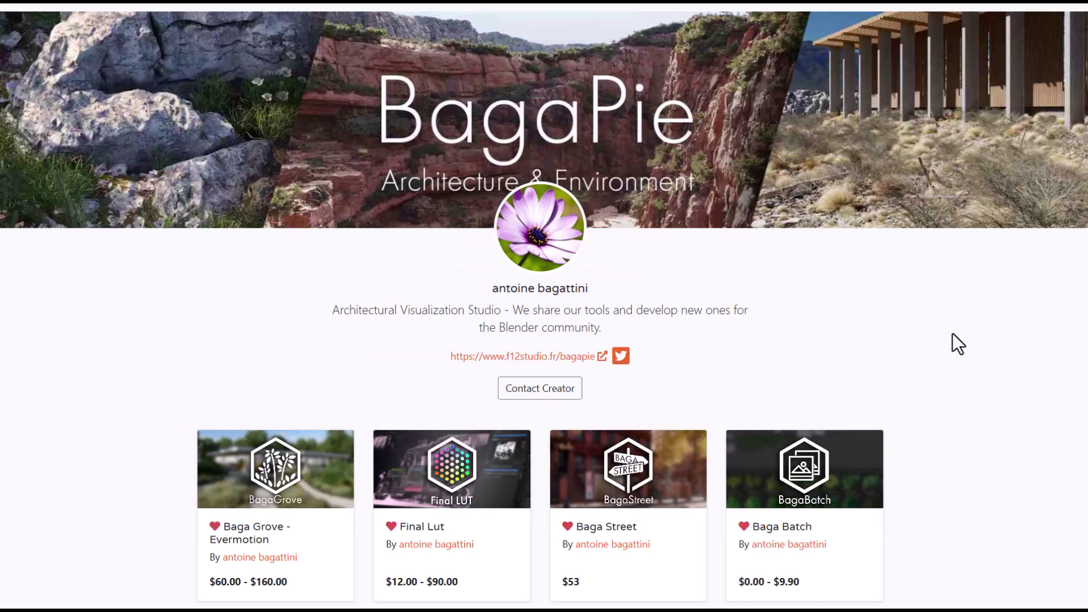
Autoscroll through the creator's add-on grid, open the BagaGrove card, and scroll down its page.
middle_click(973, 312)
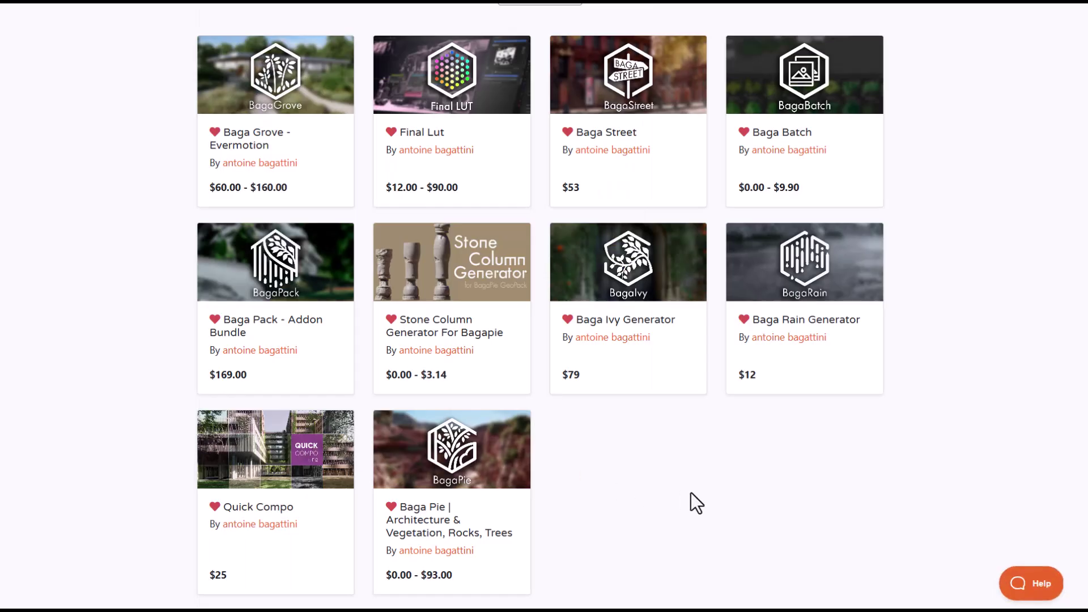
middle_click(882, 479)
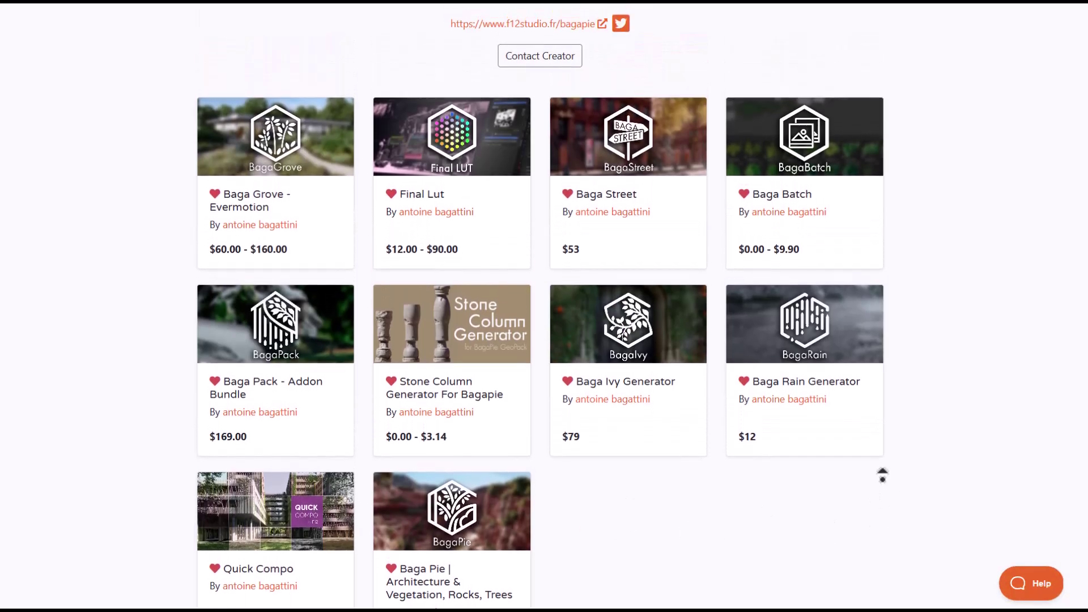
middle_click(883, 481)
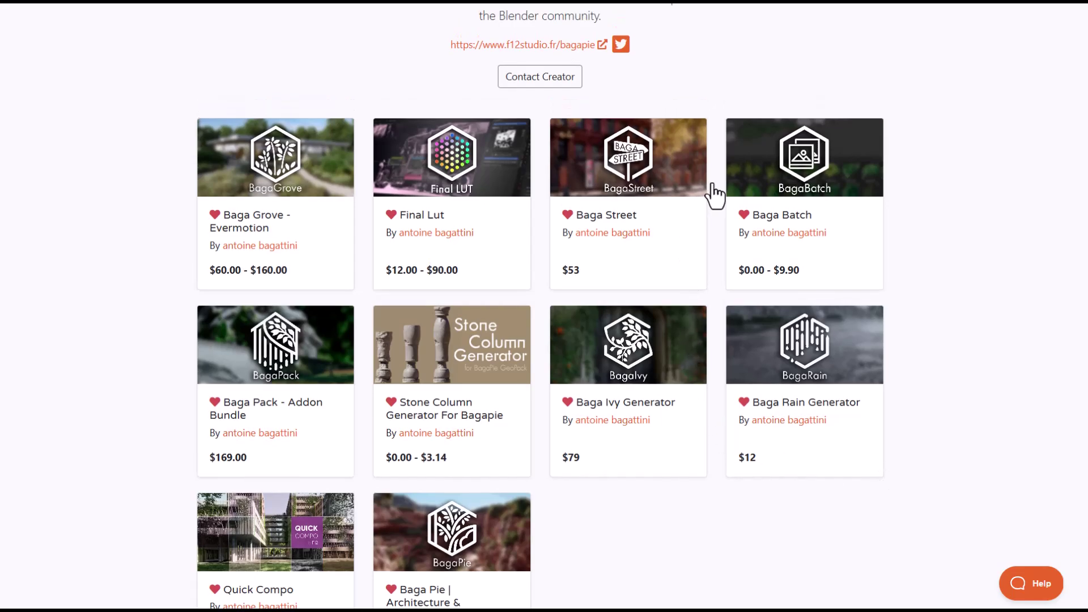
middle_click(1035, 177)
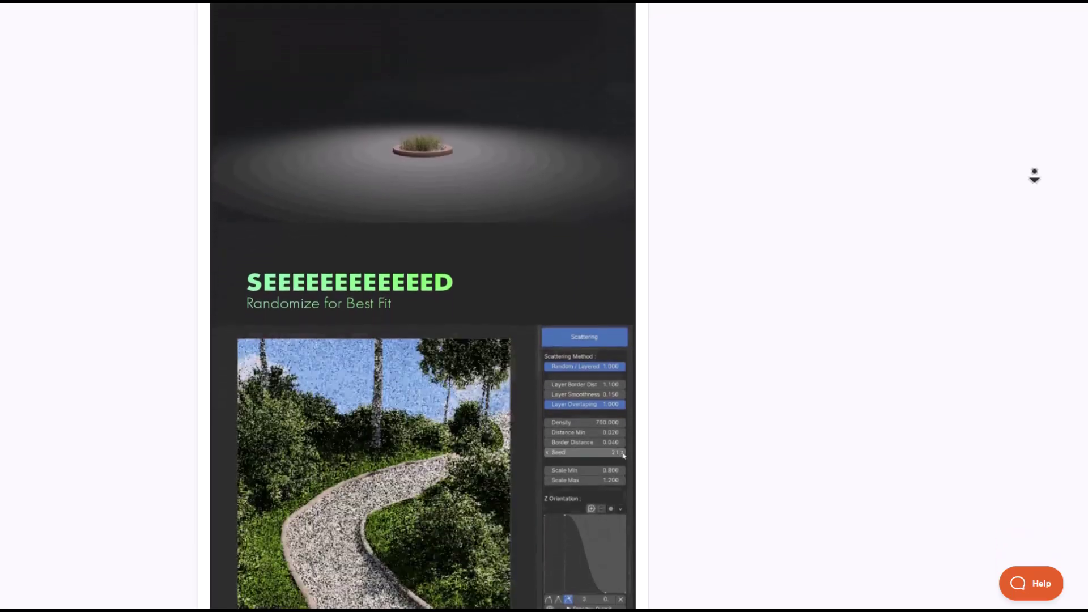
Autoscroll the BagaGrove page to the Seed section, then return to the creator's store page.
middle_click(977, 328)
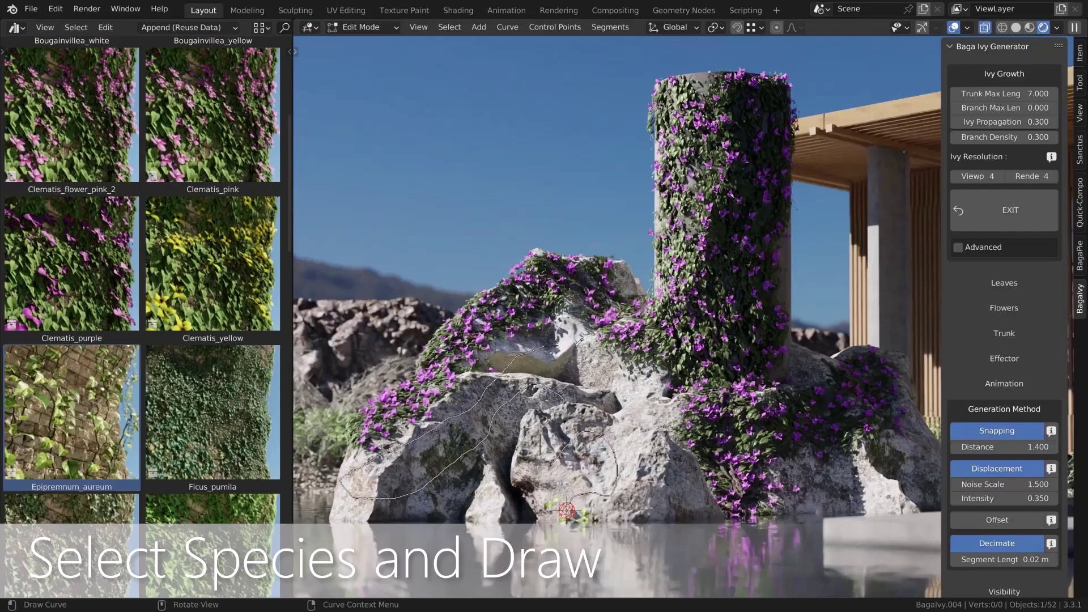
Draw ivy curves over the rock and up the right edge of the concrete pillar.
left_click_drag(595, 348, 632, 372)
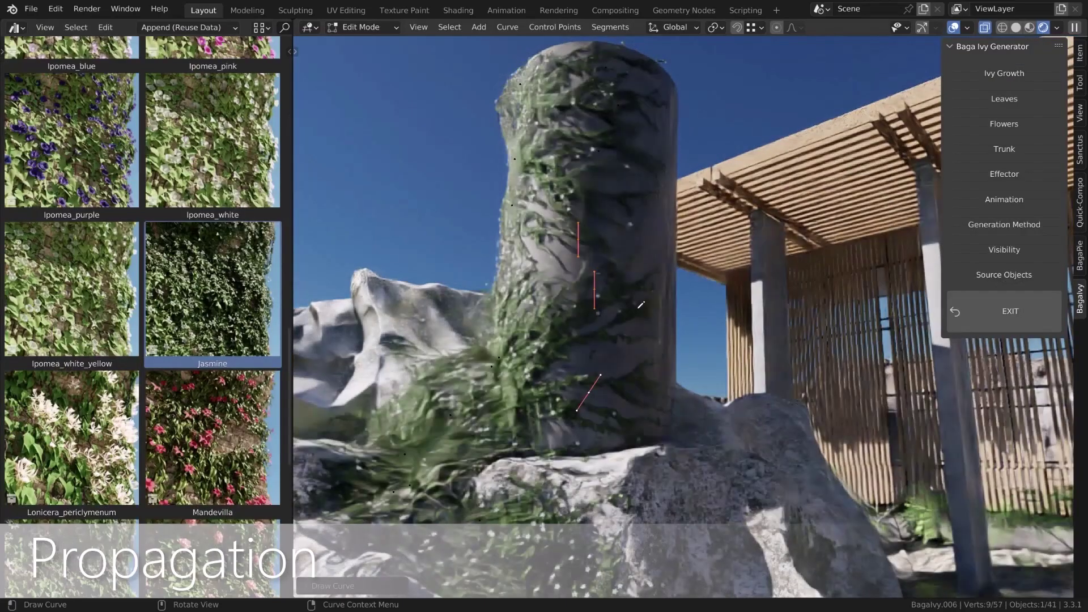
left_click_drag(661, 212, 668, 259)
left_click_drag(670, 320, 671, 320)
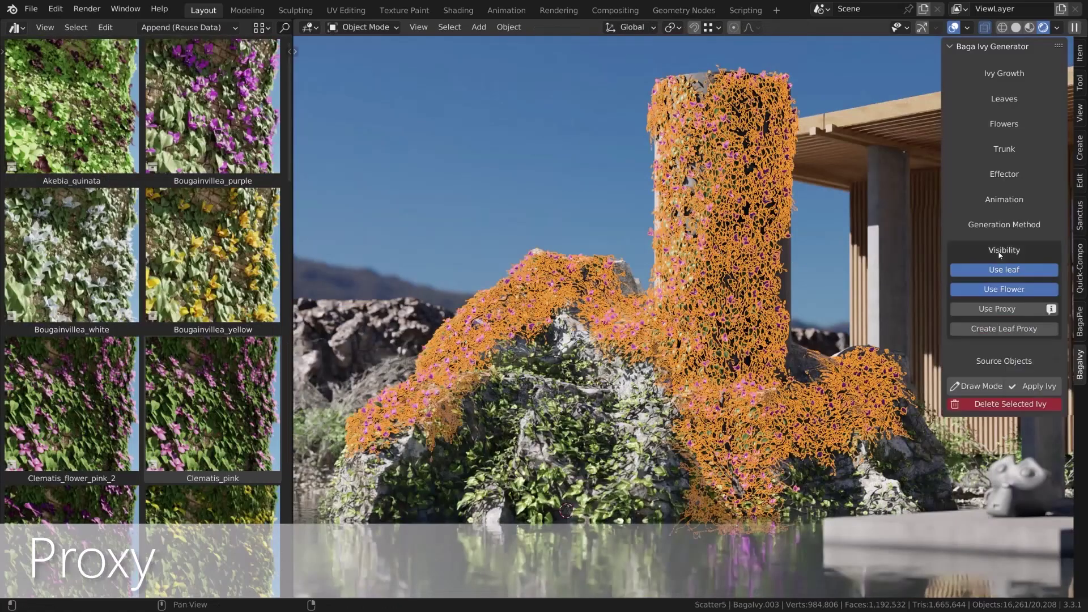